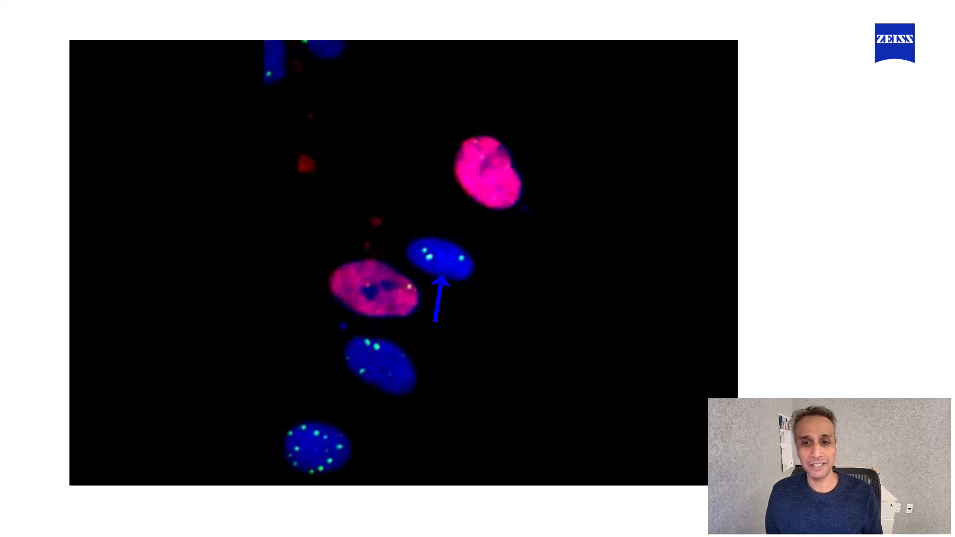
key(Right)
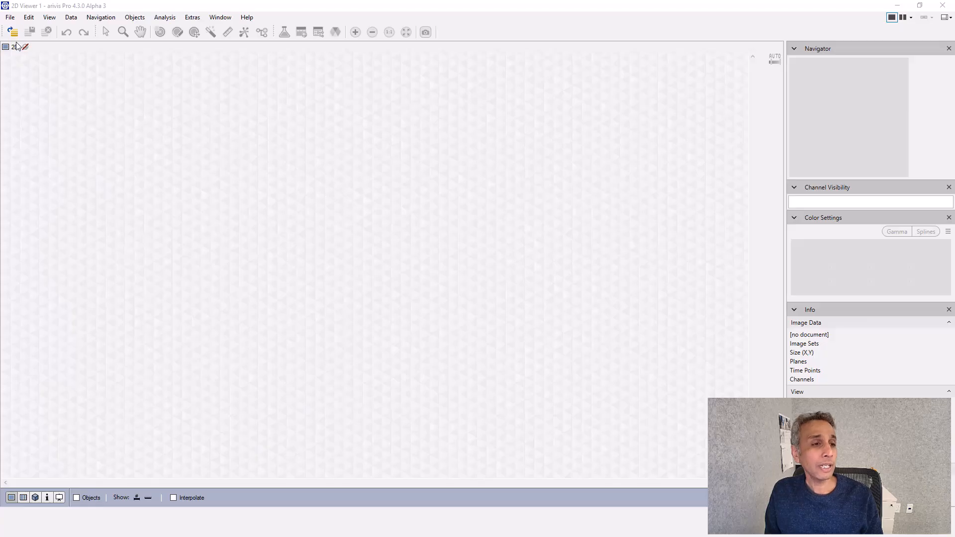
- Open the Genotoxicity Demo.sis image file
click(9, 18)
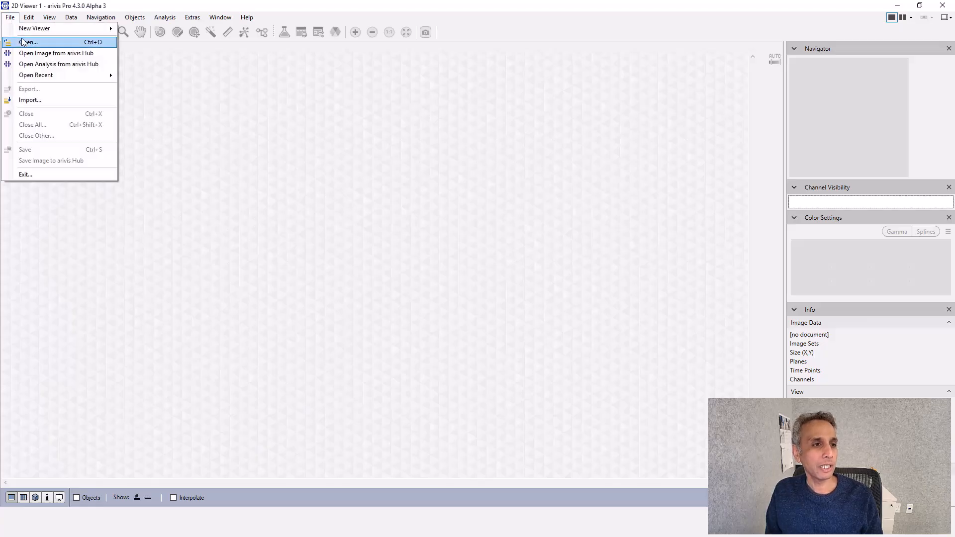
click(24, 40)
double_click(128, 68)
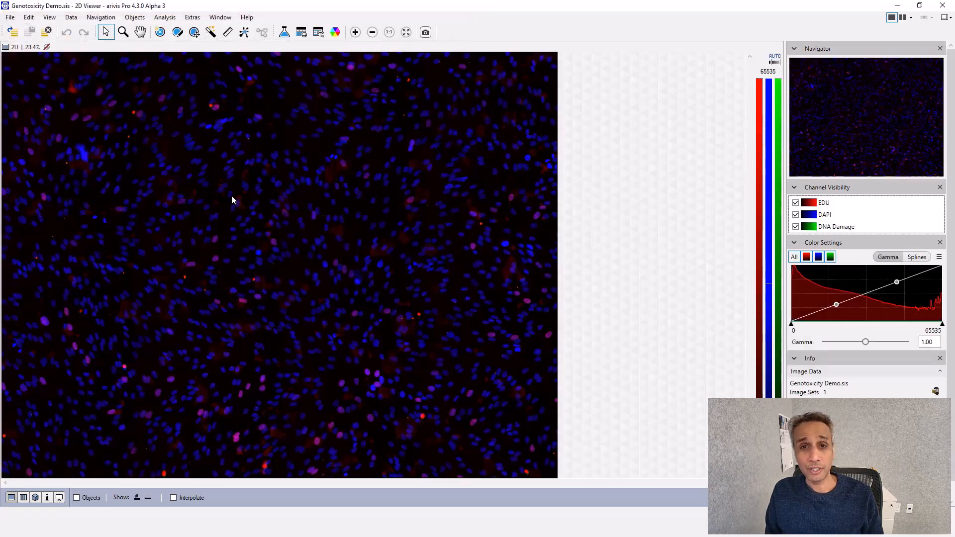
- Hide the EDU and DAPI channels and lower the DNA Damage channel's display maximum
click(795, 203)
click(795, 214)
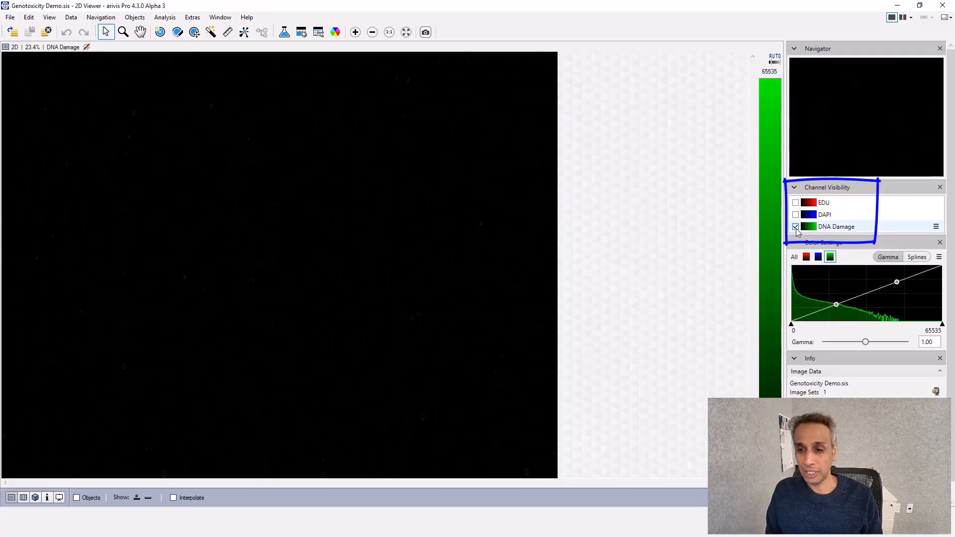
drag(944, 324, 899, 326)
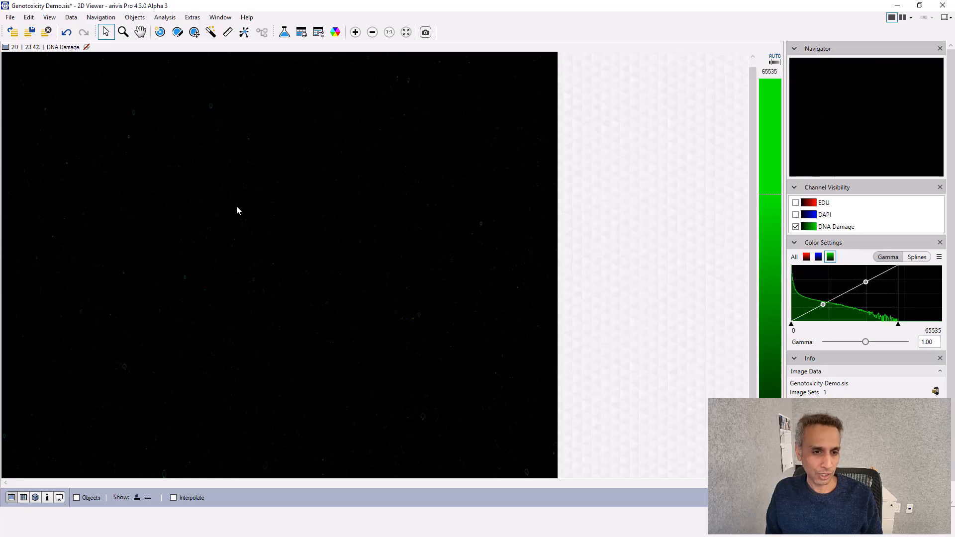
- Turn the DAPI and EDU channels back on
scroll(237, 207, up, 5)
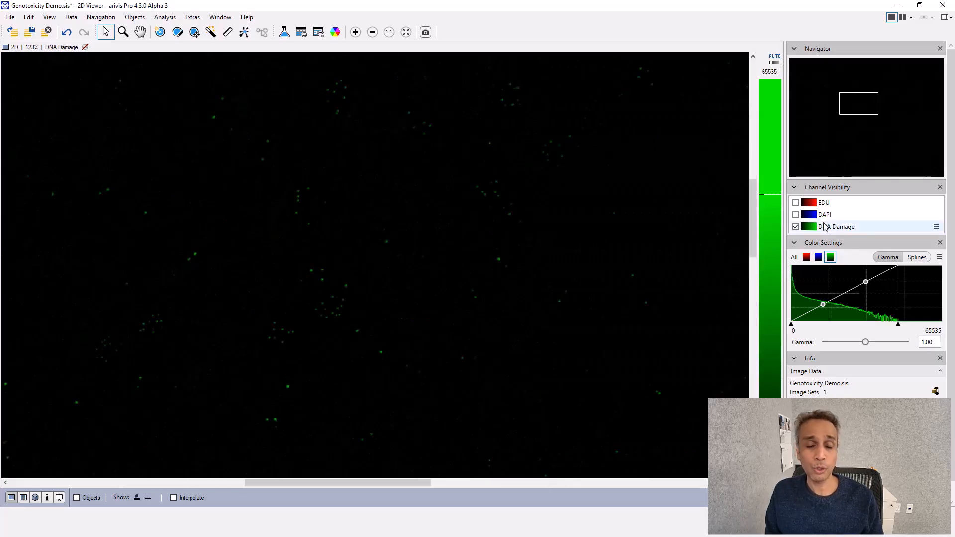
click(796, 215)
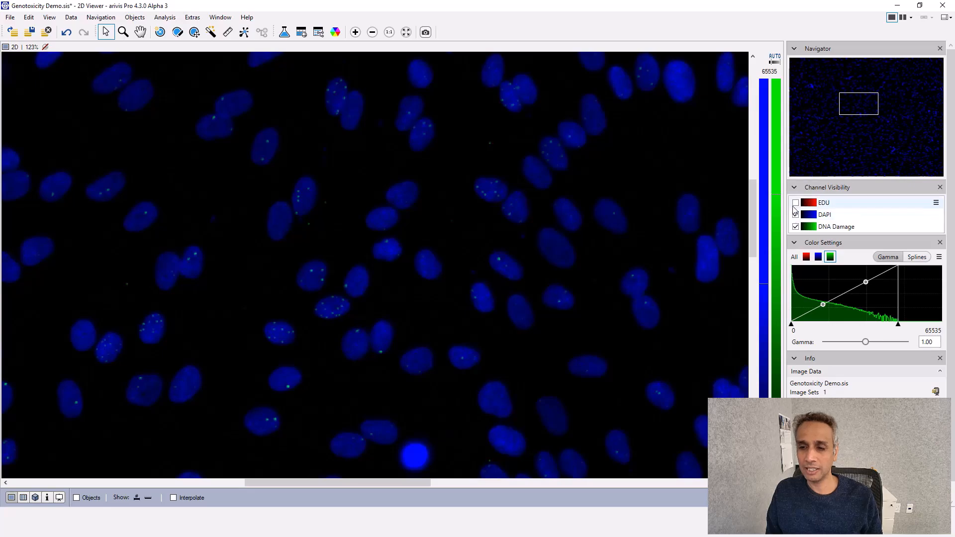
click(797, 202)
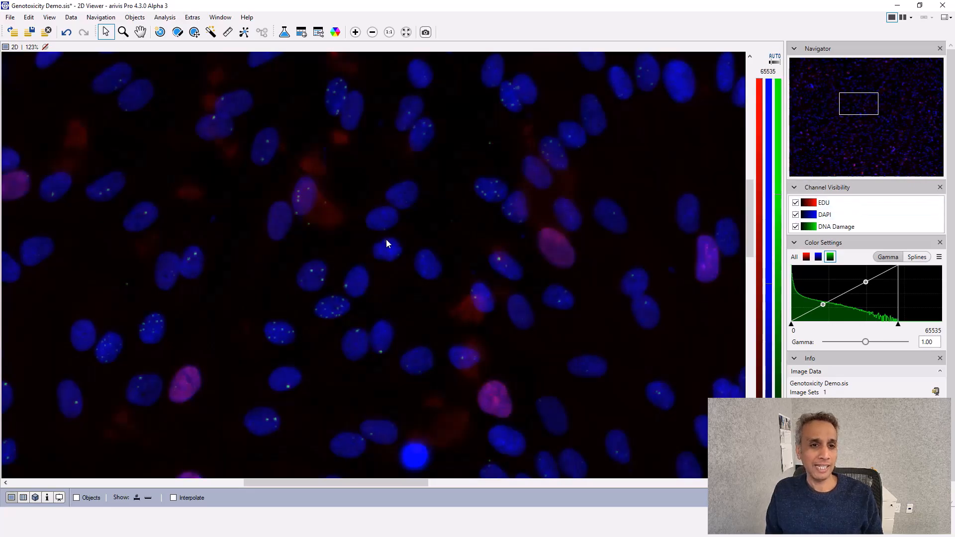
- Open the Analysis panel and start a new pipeline
click(284, 33)
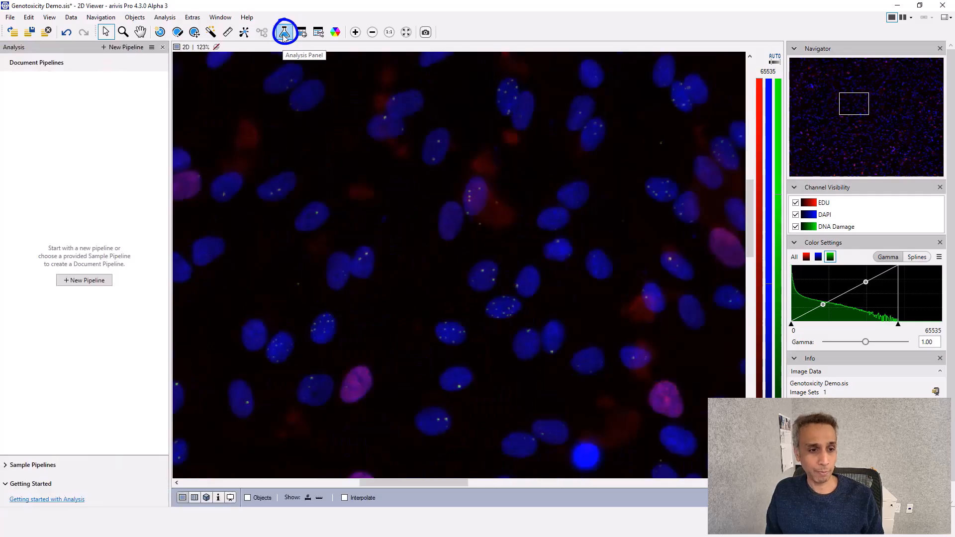
click(91, 283)
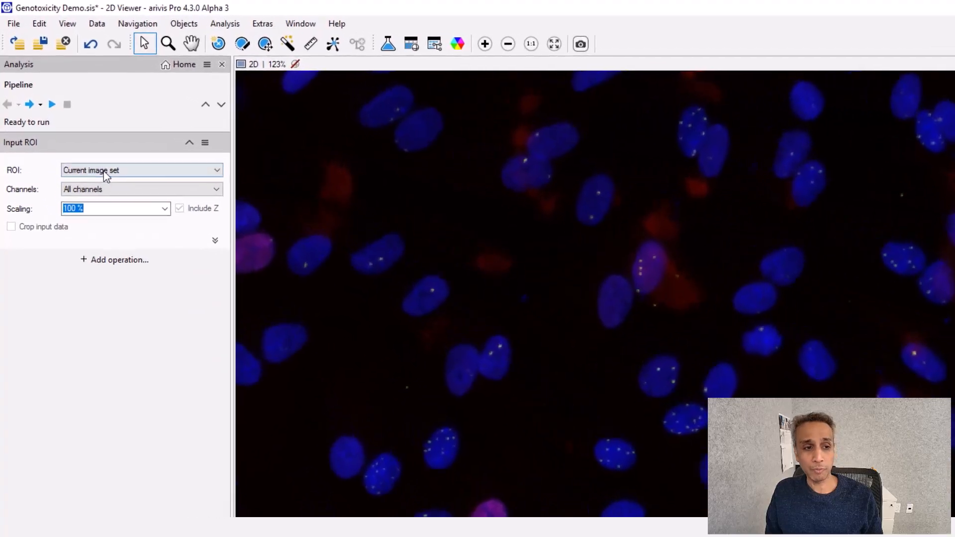
- Set the pipeline's input ROI to Current view (2D)
click(114, 171)
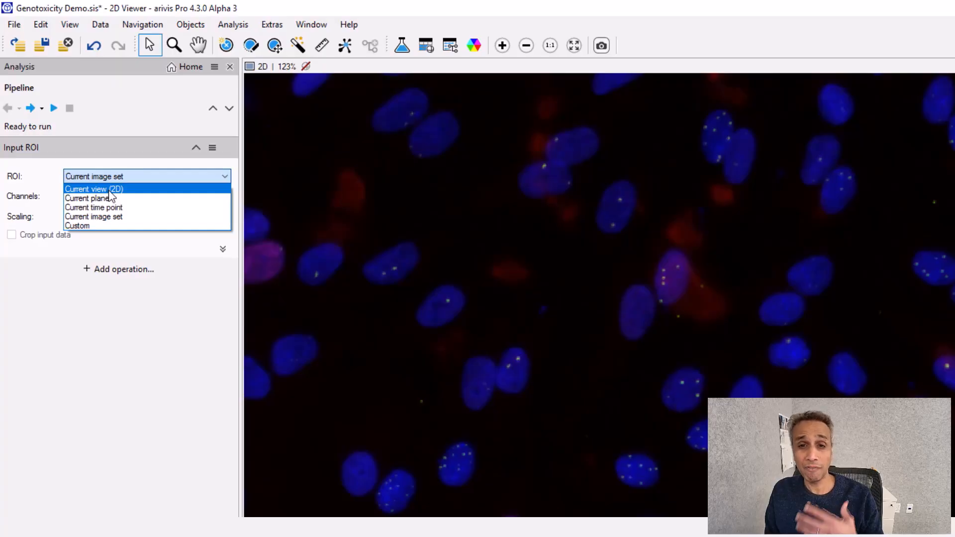
click(110, 191)
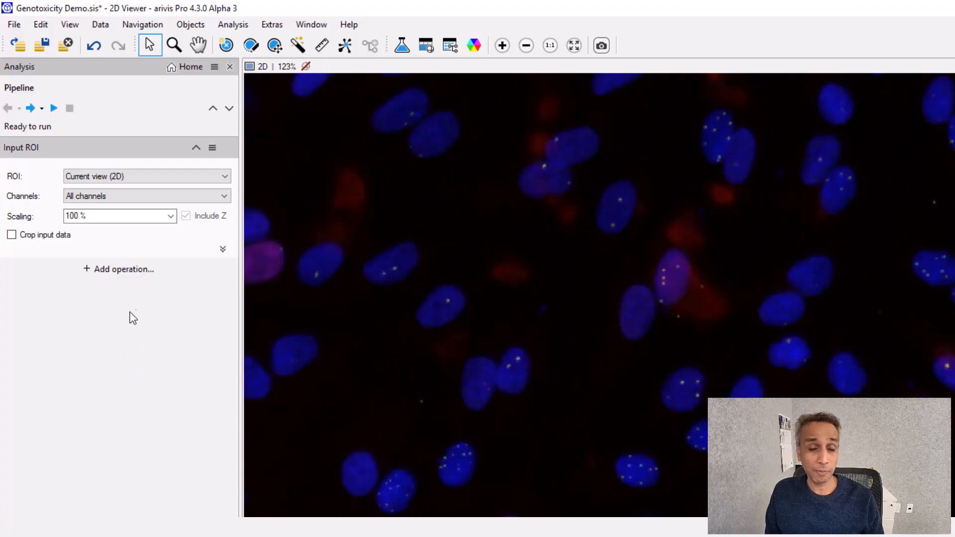
- Add a Cellpose-based Segmenter operation from the Segmentation category
click(130, 272)
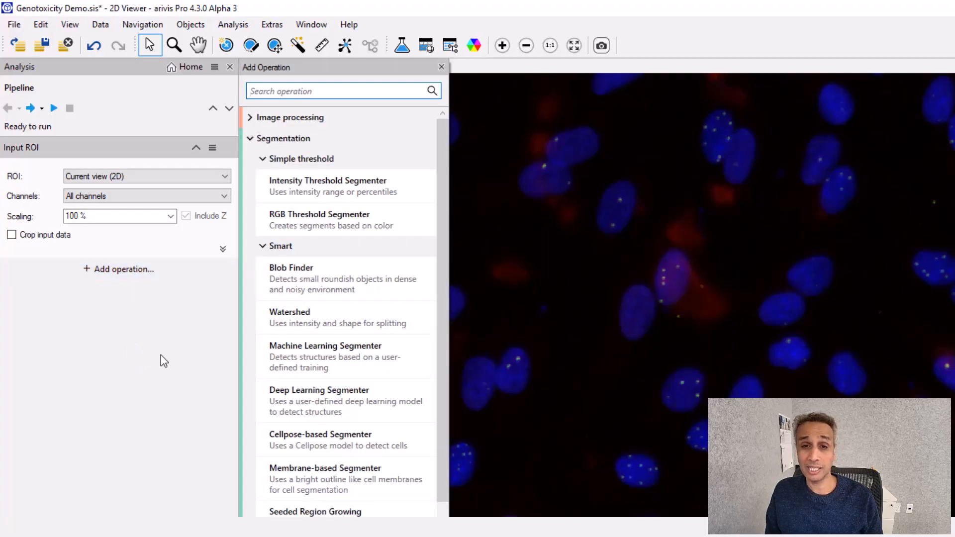
click(251, 137)
click(252, 160)
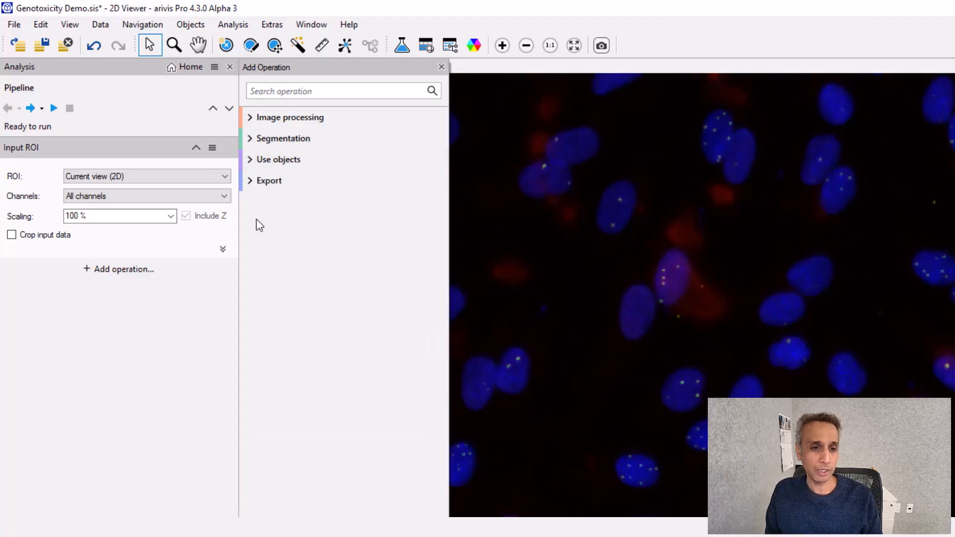
click(252, 139)
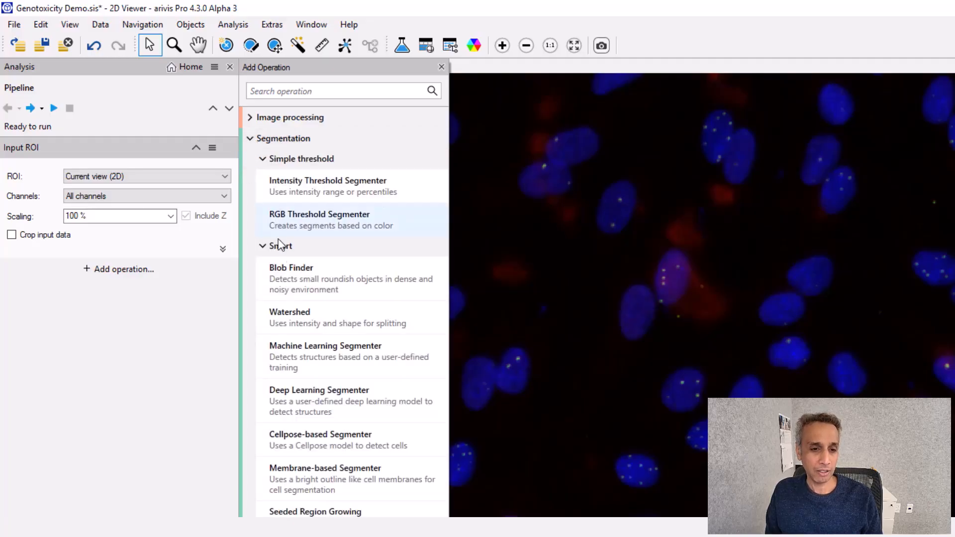
click(315, 447)
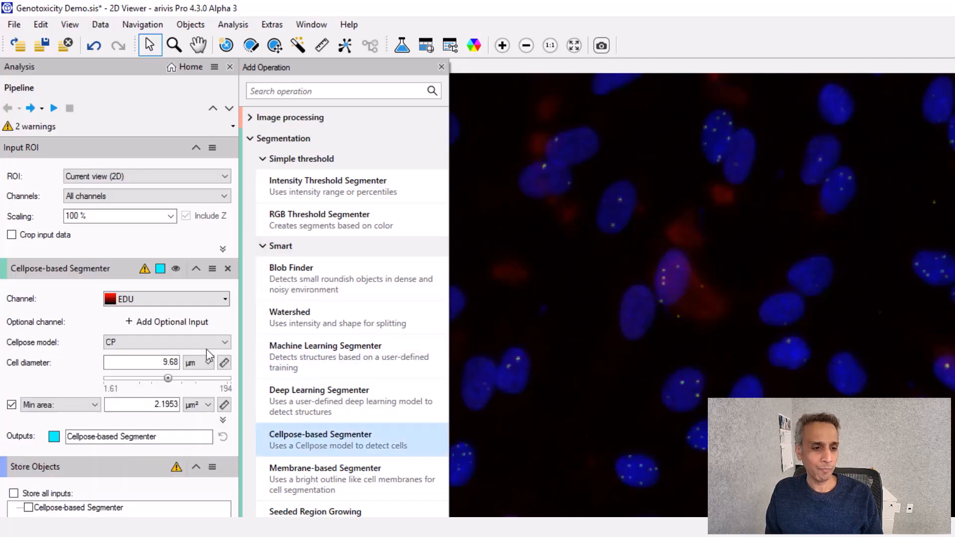
- Set the segmenter channel to DAPI and measure the cell diameter across a nucleus, about 17.6 µm
click(225, 299)
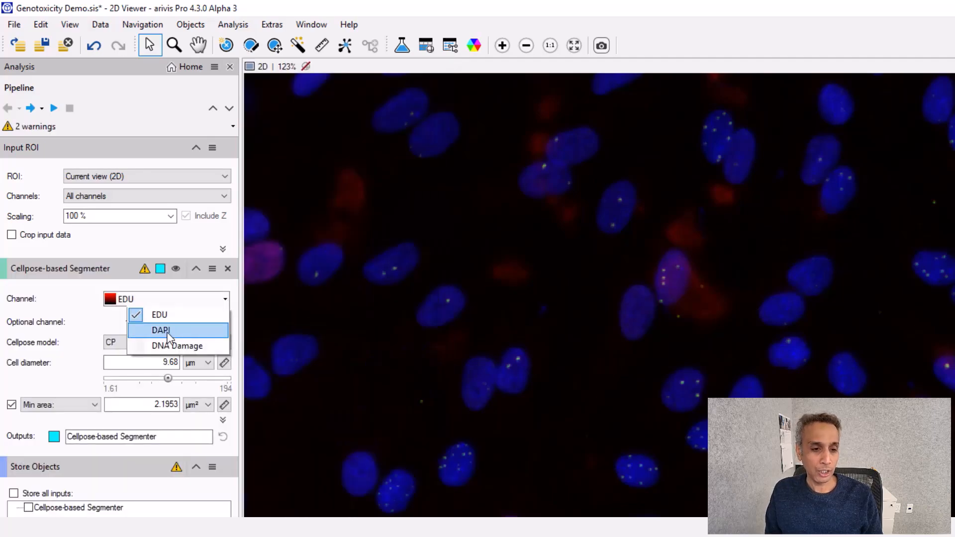
click(168, 331)
click(224, 363)
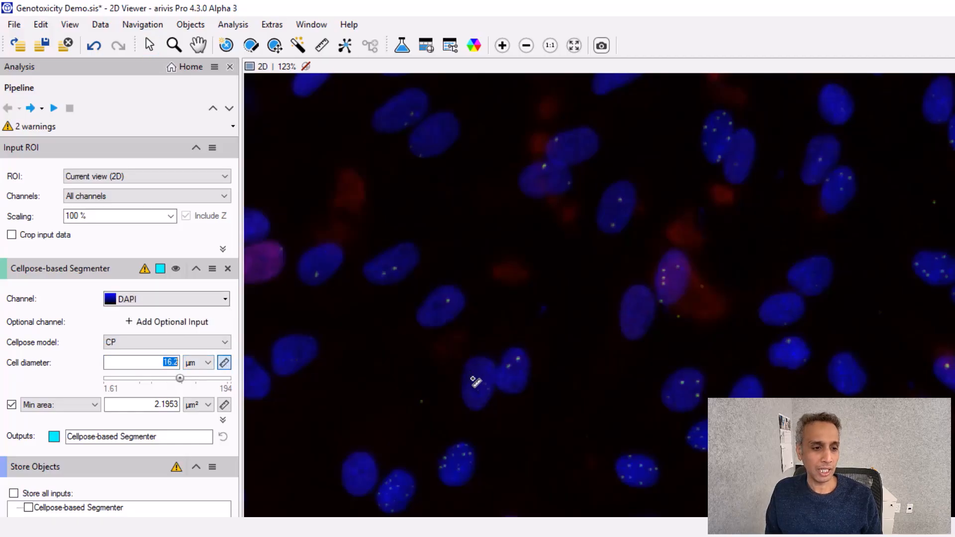
drag(466, 404, 486, 362)
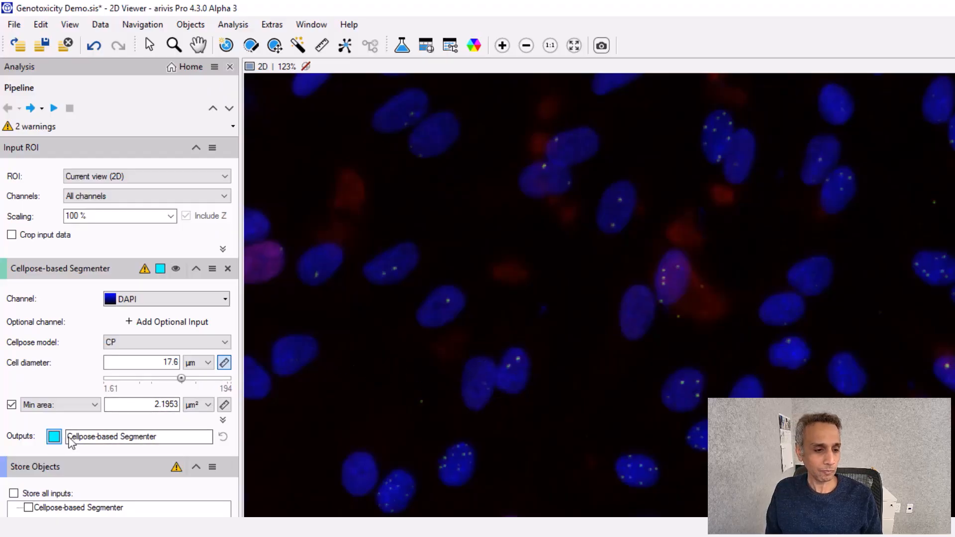
- Rename the segmenter output as All Nuclei
drag(159, 436, 63, 438)
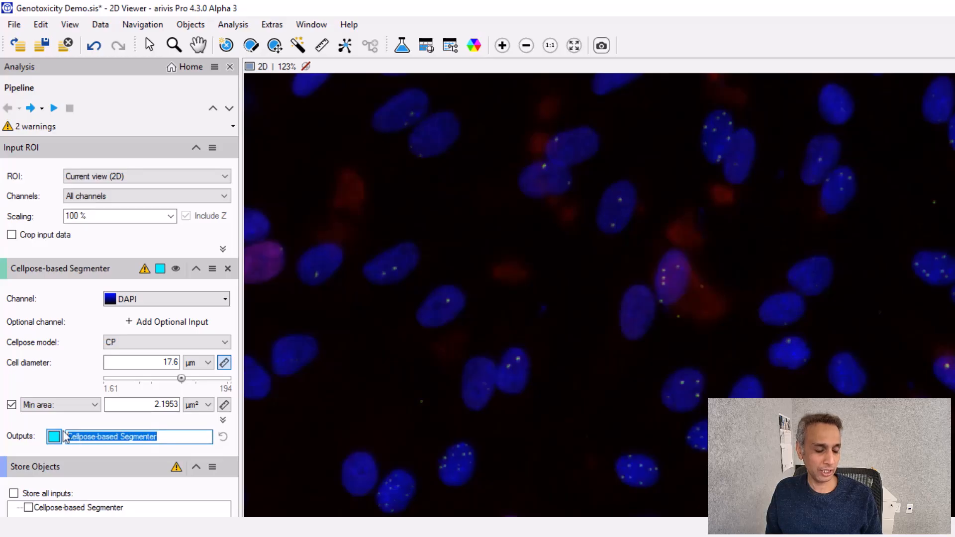
text(Al)
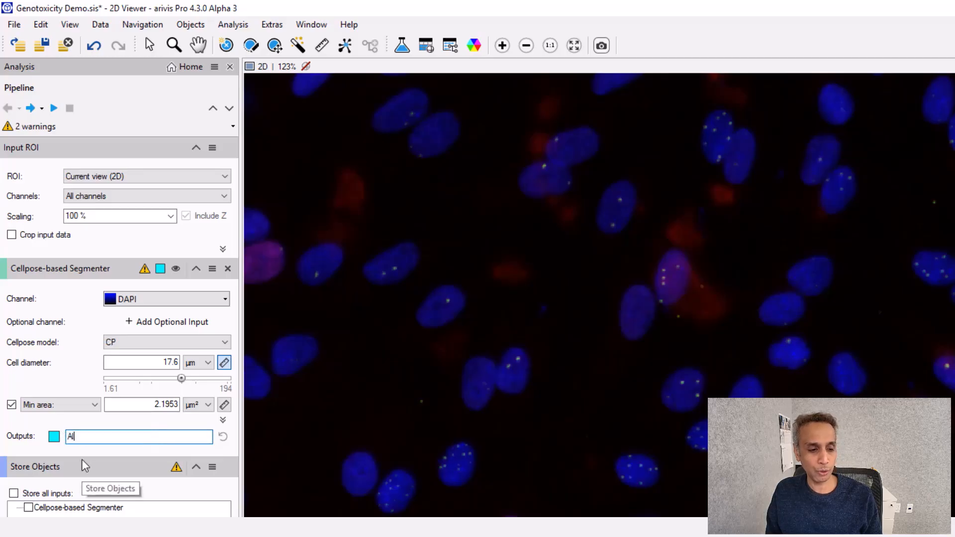
text(l Nuclei)
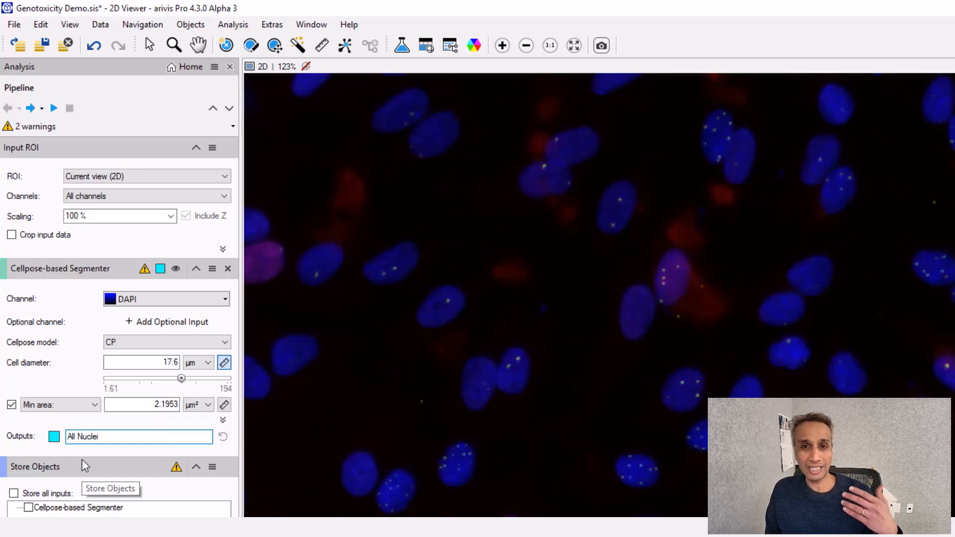
key(Return)
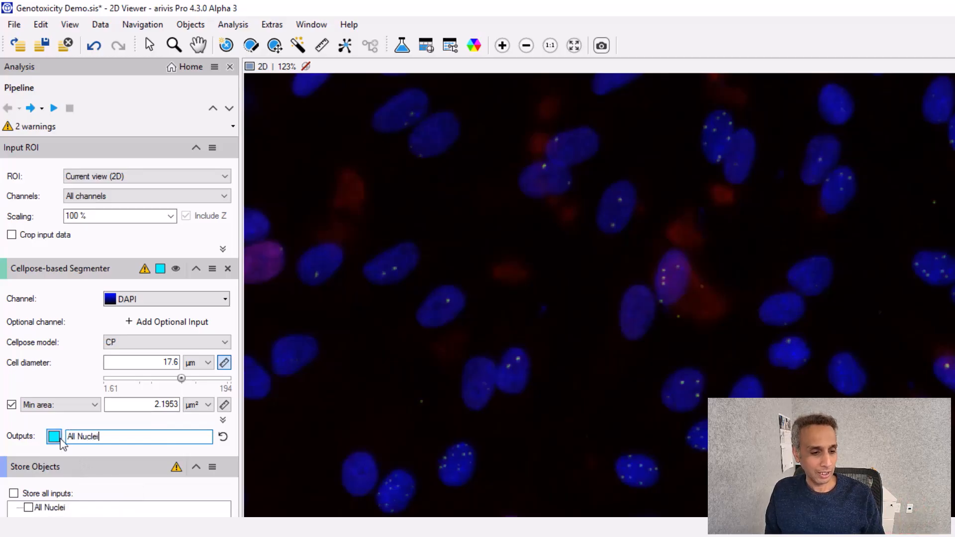
- Set the All Nuclei object color to random colors
click(54, 437)
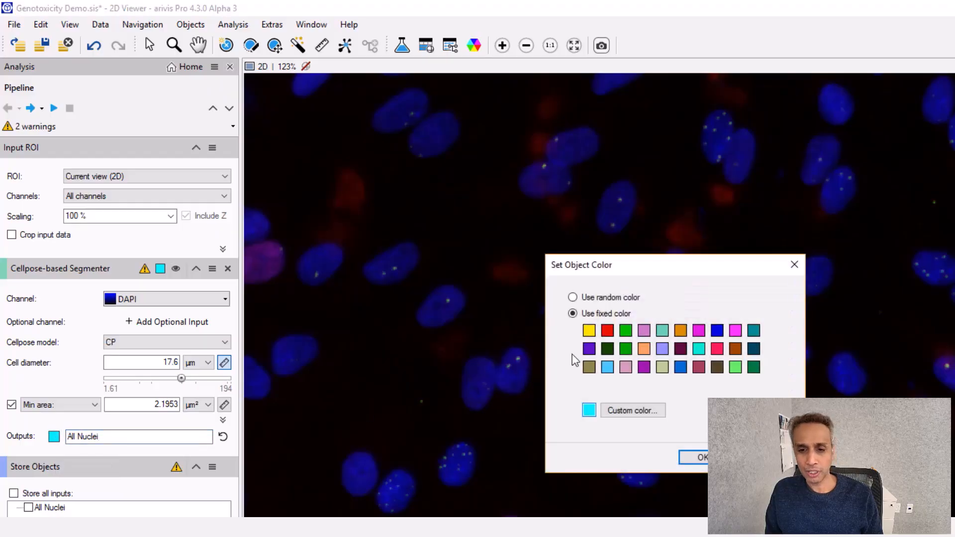
click(614, 300)
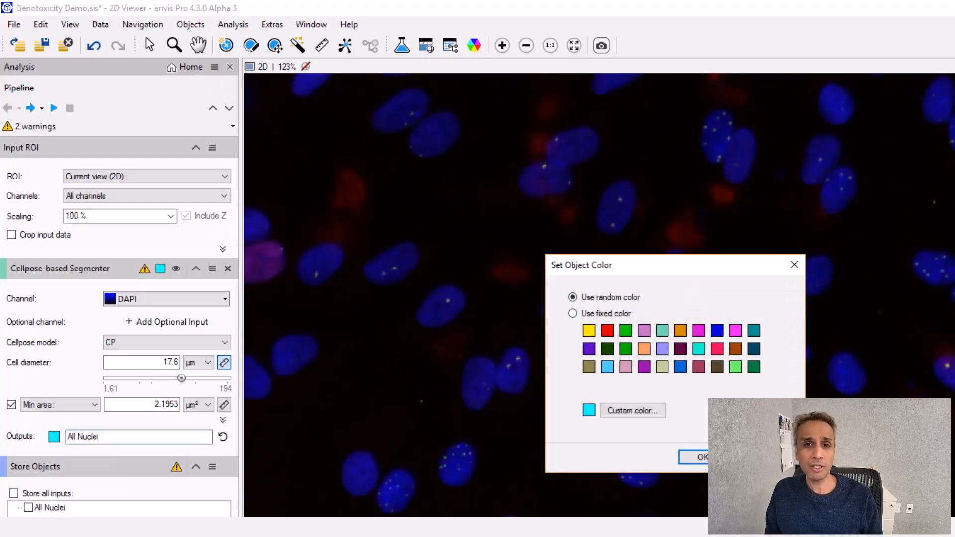
click(701, 457)
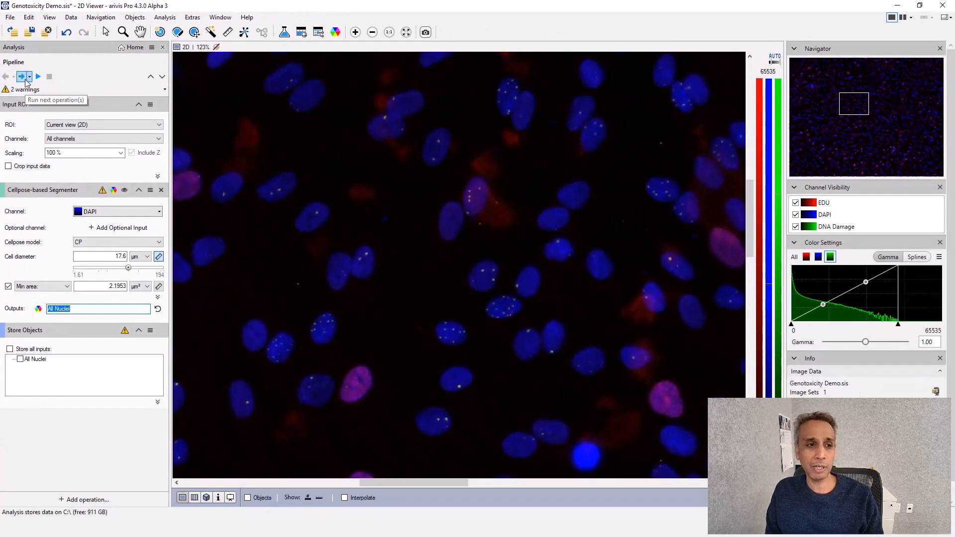
- Run the Cellpose segmentation and toggle the object overlay to check the detected nuclei
click(26, 80)
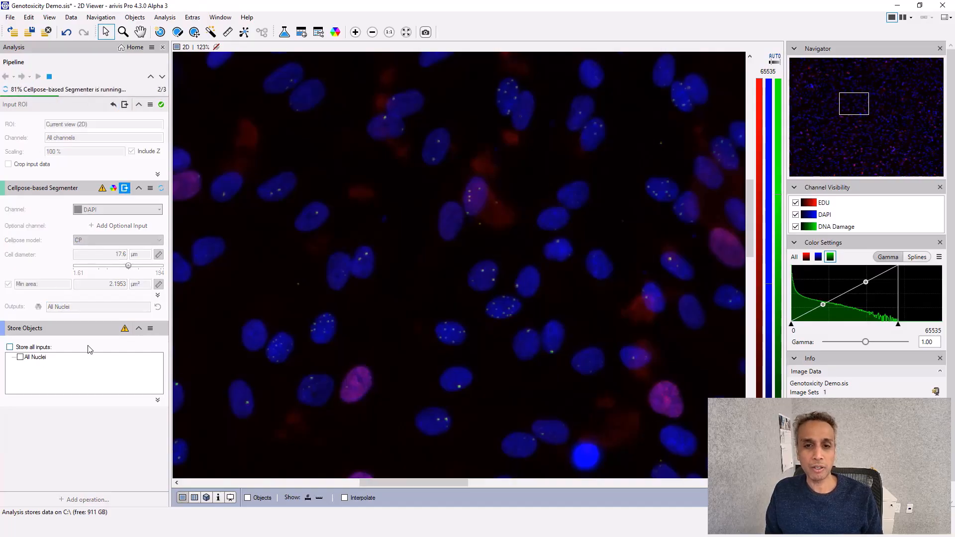
click(248, 498)
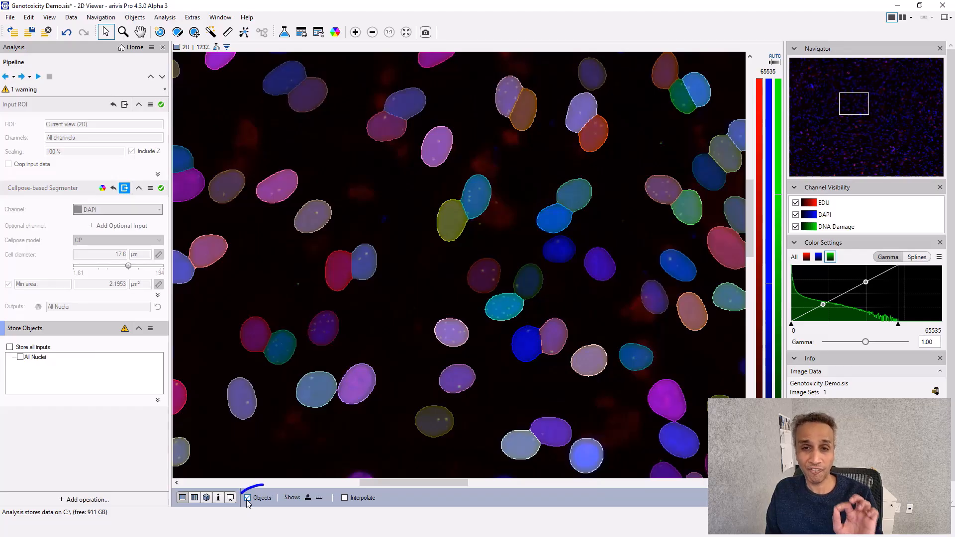
click(247, 499)
click(247, 498)
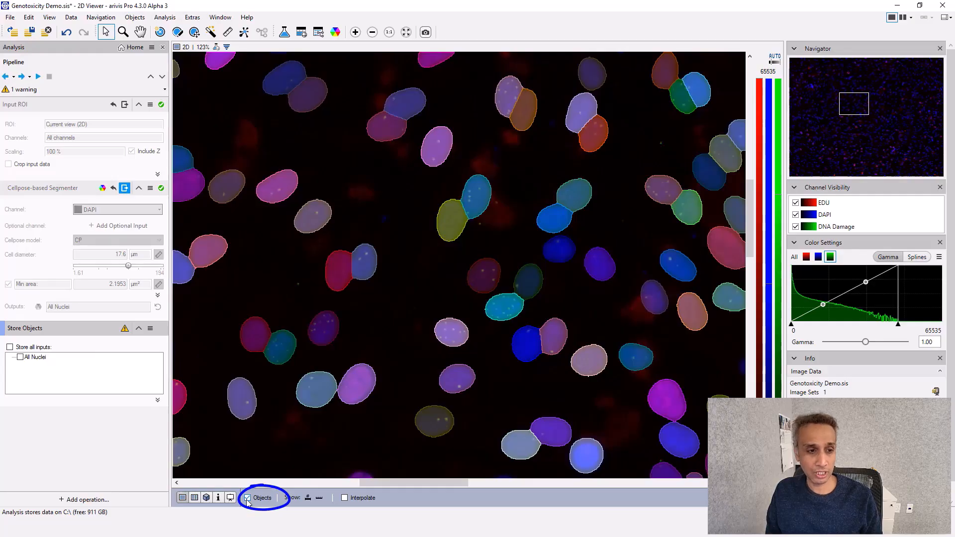
click(248, 499)
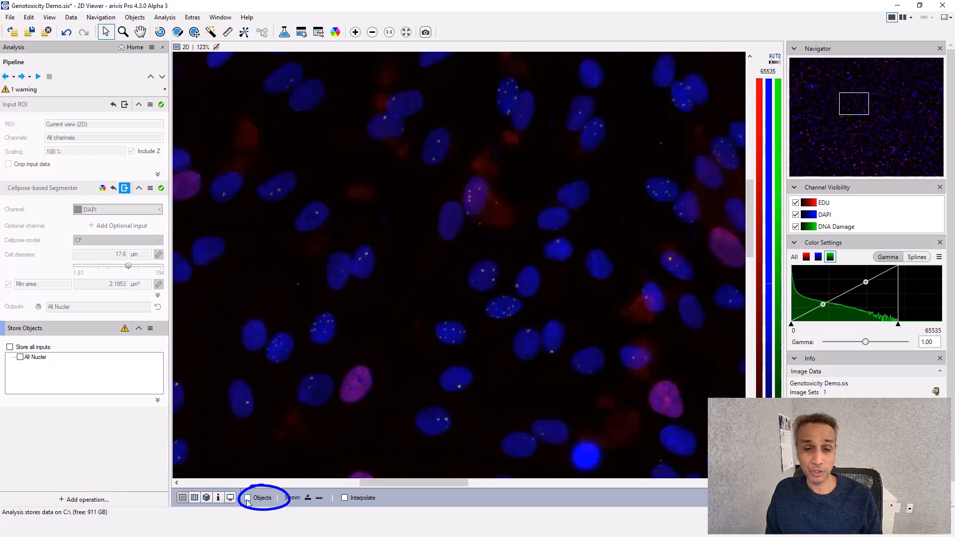
click(248, 499)
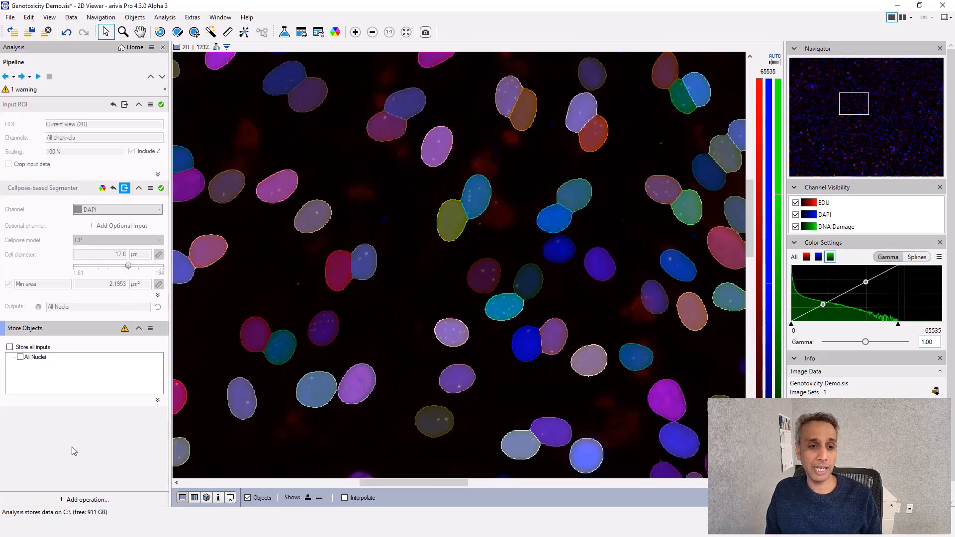
- Add a Blob Finder operation and set its channel to DNA Damage
click(83, 500)
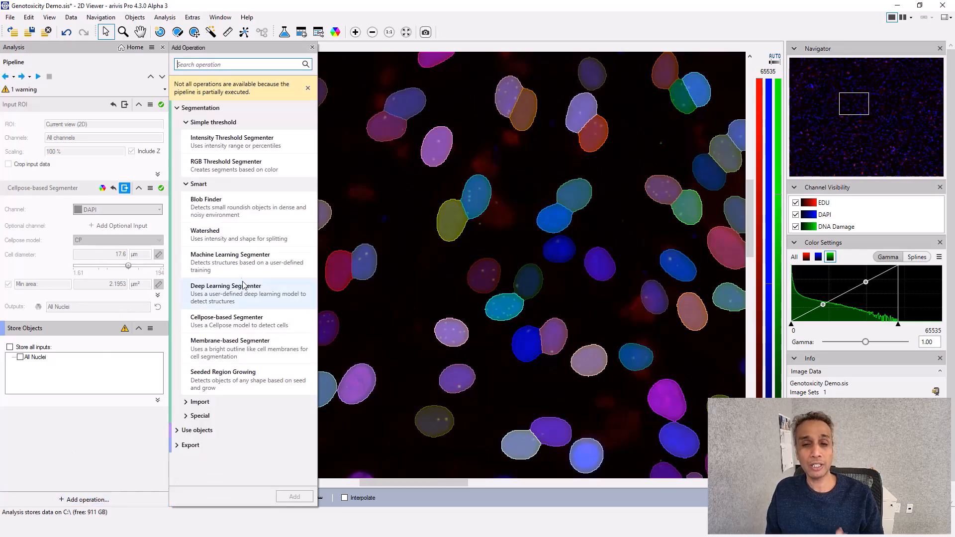
double_click(225, 208)
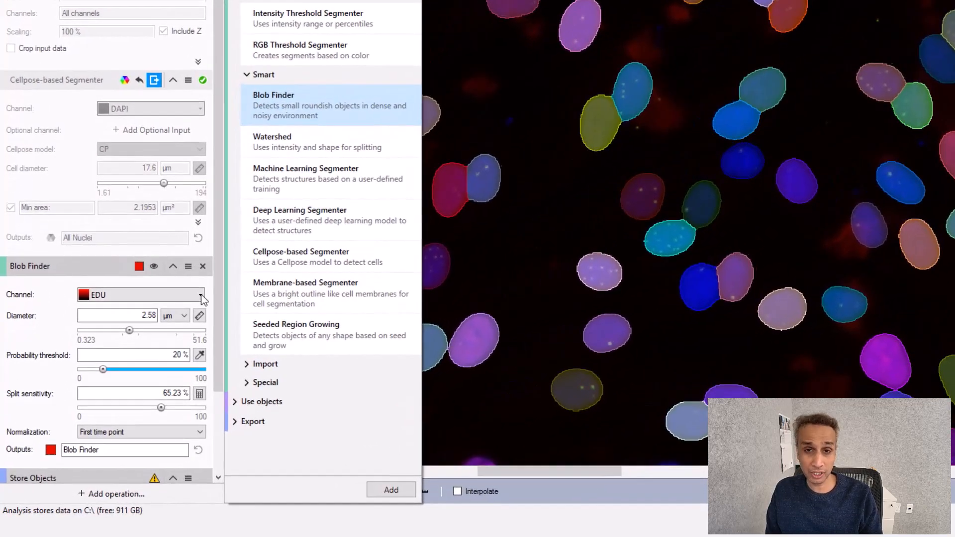
click(172, 328)
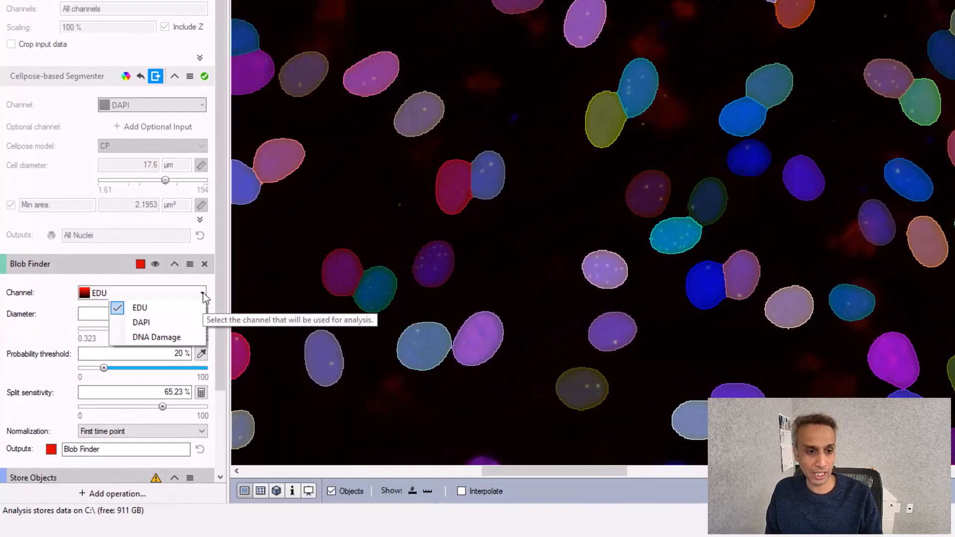
click(149, 337)
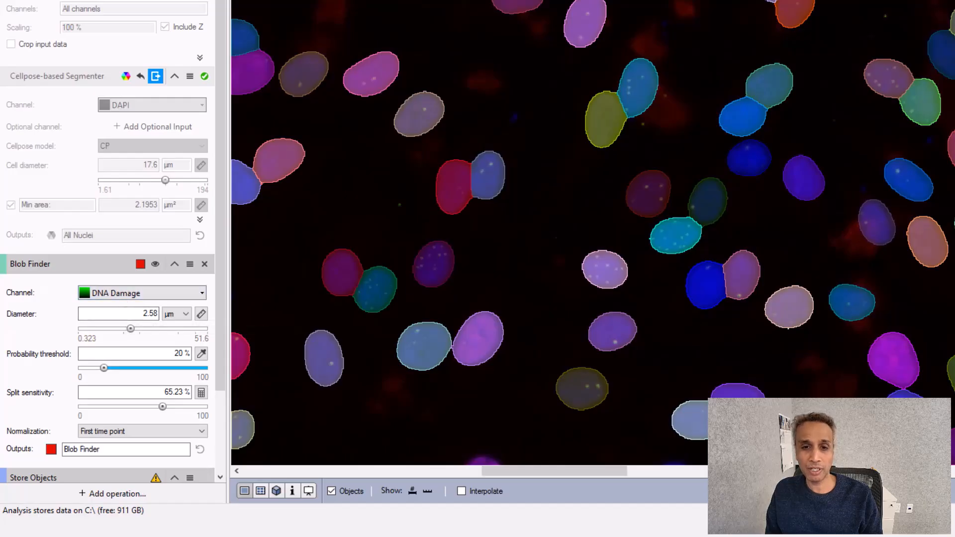
- Hide the object overlay, measure a DNA damage focus, and set the Blob Finder diameter to 0.72 µm
click(332, 491)
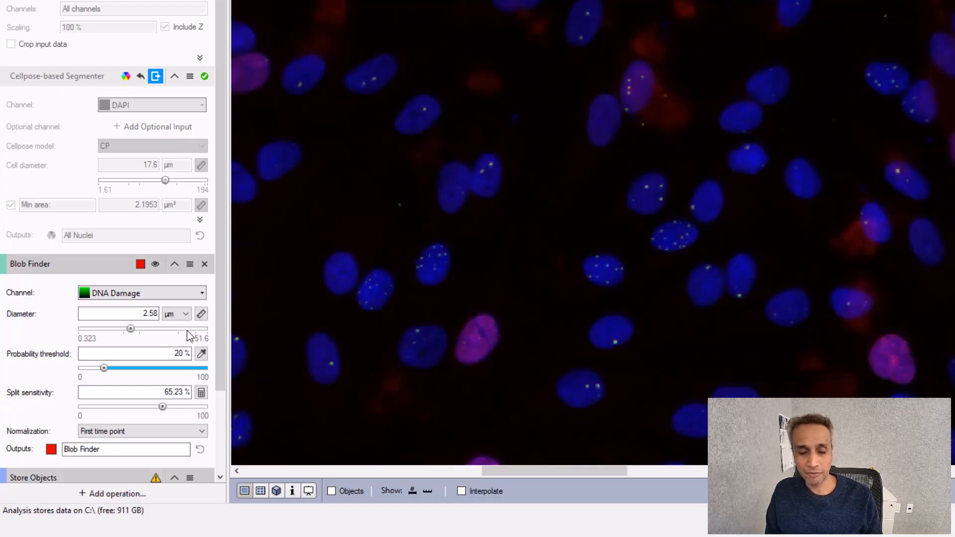
click(201, 314)
drag(490, 168, 482, 172)
double_click(150, 317)
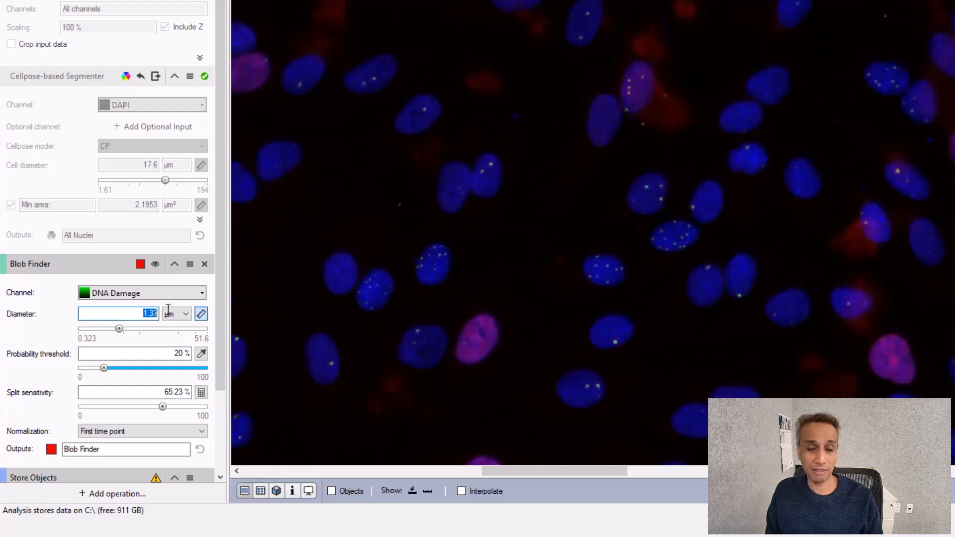
text(0.)
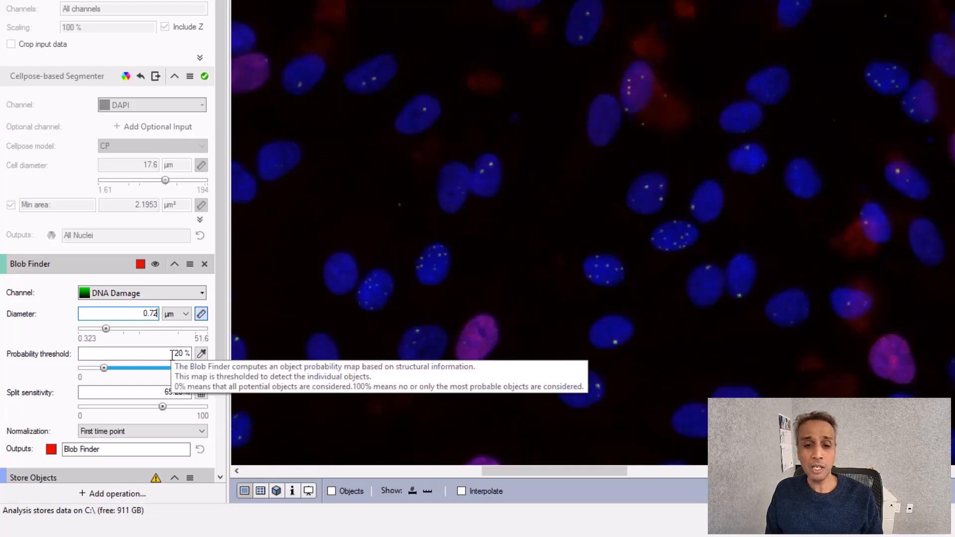
- Set the probability threshold to 10% and rename the Blob Finder output as DNA Damage Foci
double_click(188, 352)
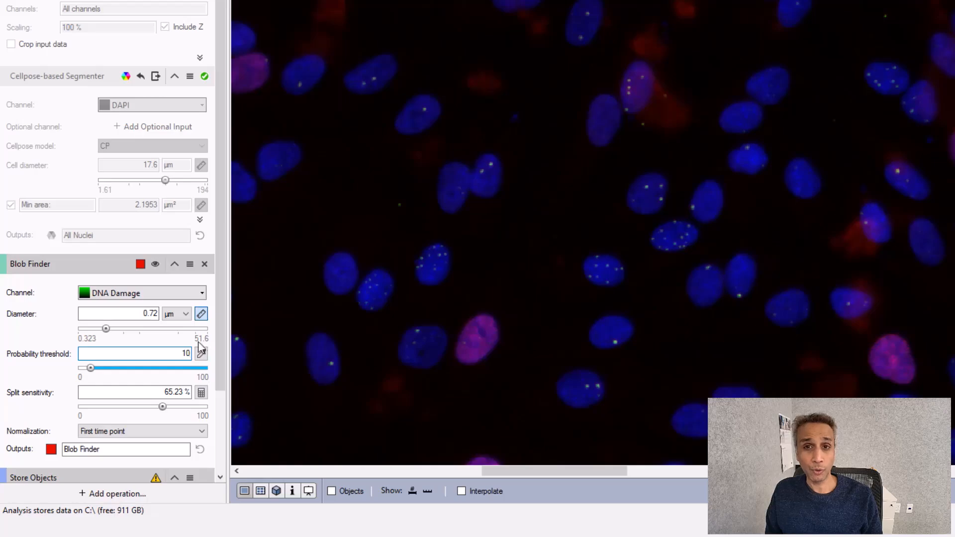
click(202, 353)
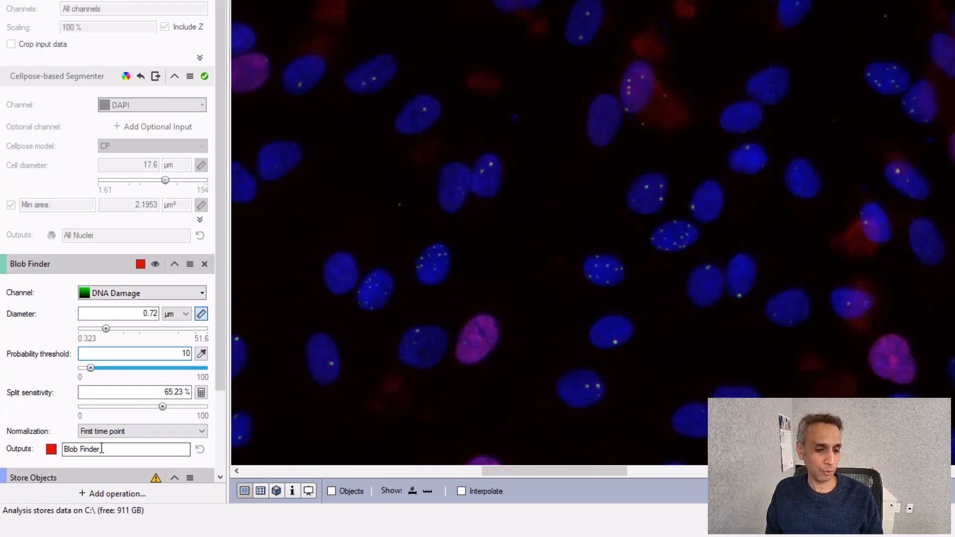
drag(102, 450, 49, 454)
text(DNA Damag)
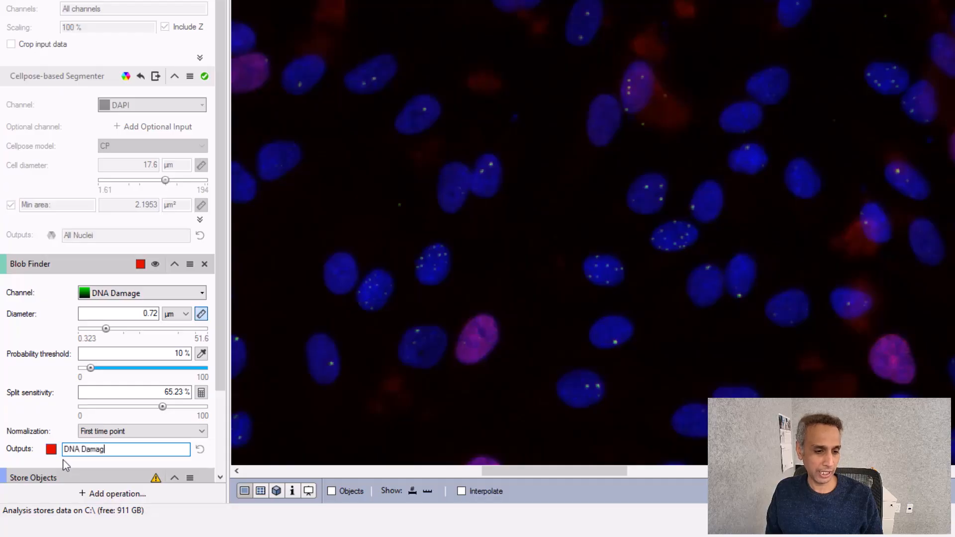
text(e Foci)
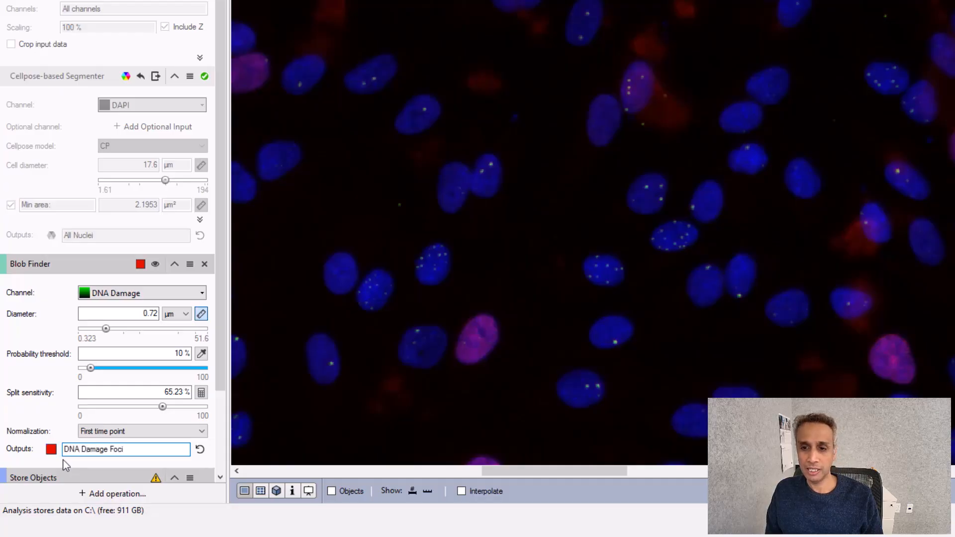
- Set the DNA Damage Foci color to magenta and run the Blob Finder operation
click(51, 450)
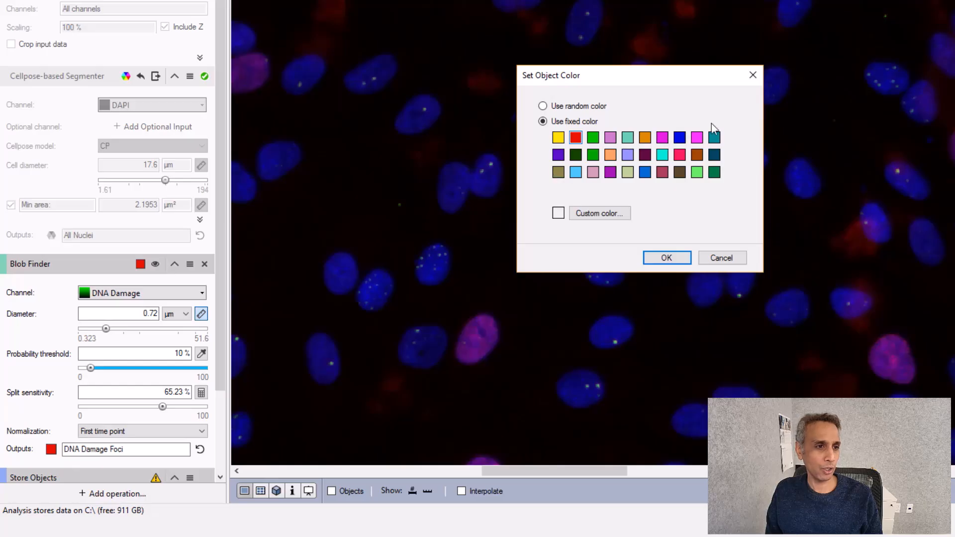
click(697, 137)
click(667, 258)
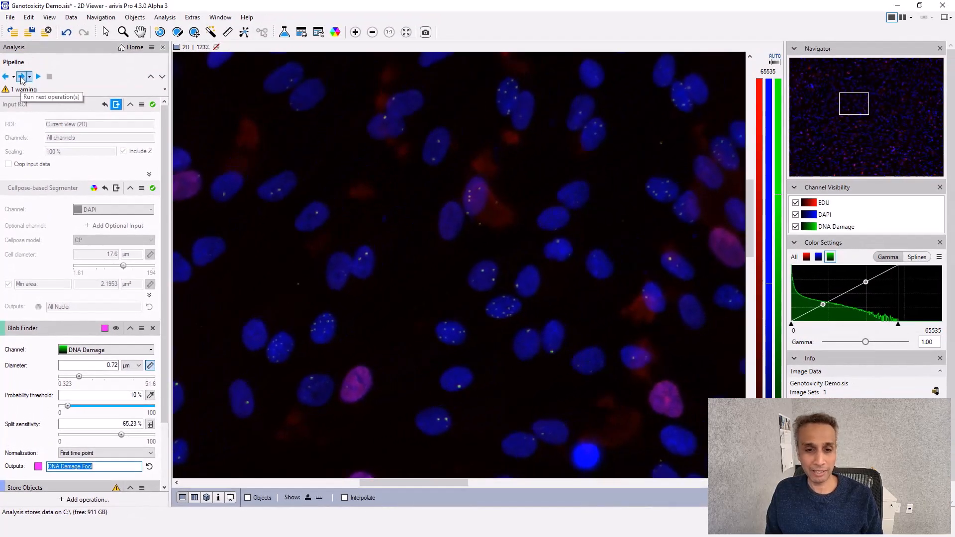
click(22, 77)
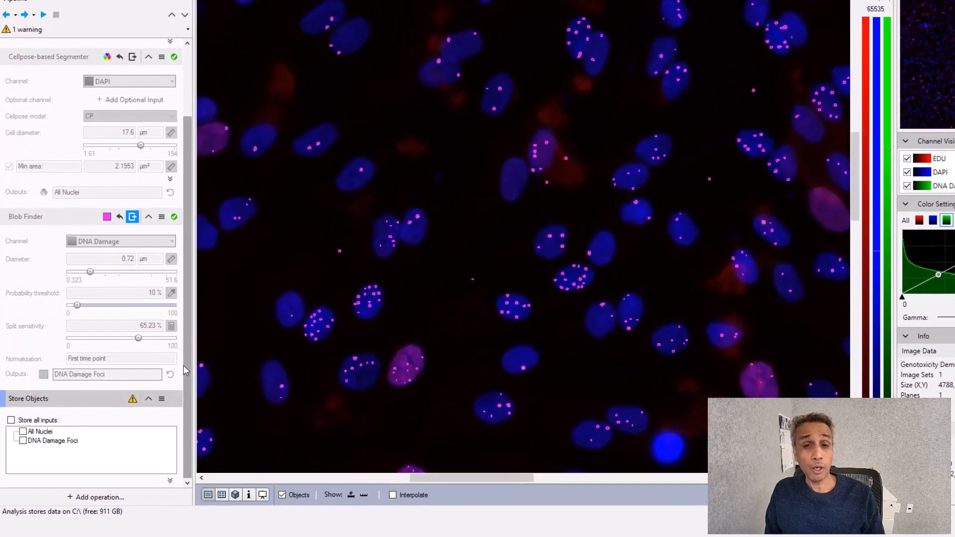
- Add an Object Feature Filter operation and set its input to All Nuclei
click(108, 499)
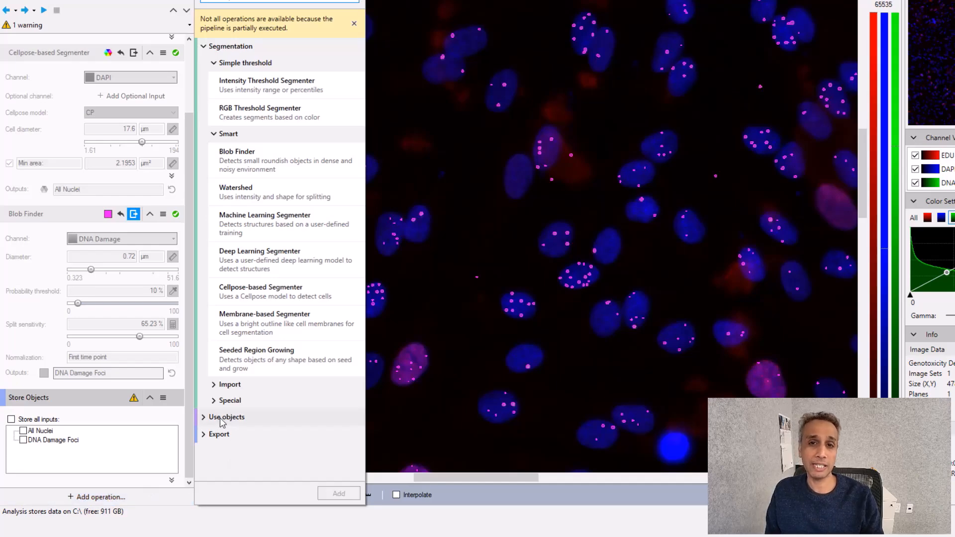
click(204, 47)
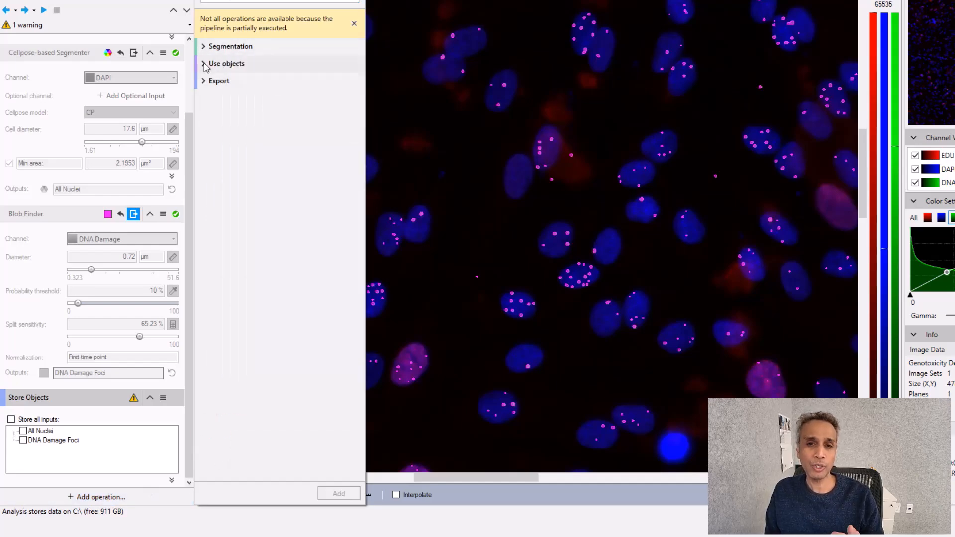
click(354, 25)
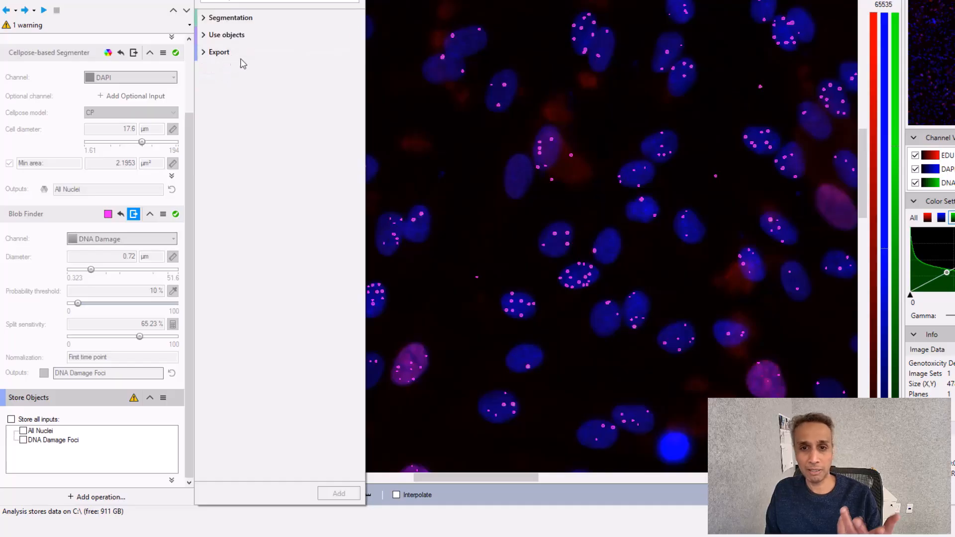
click(204, 35)
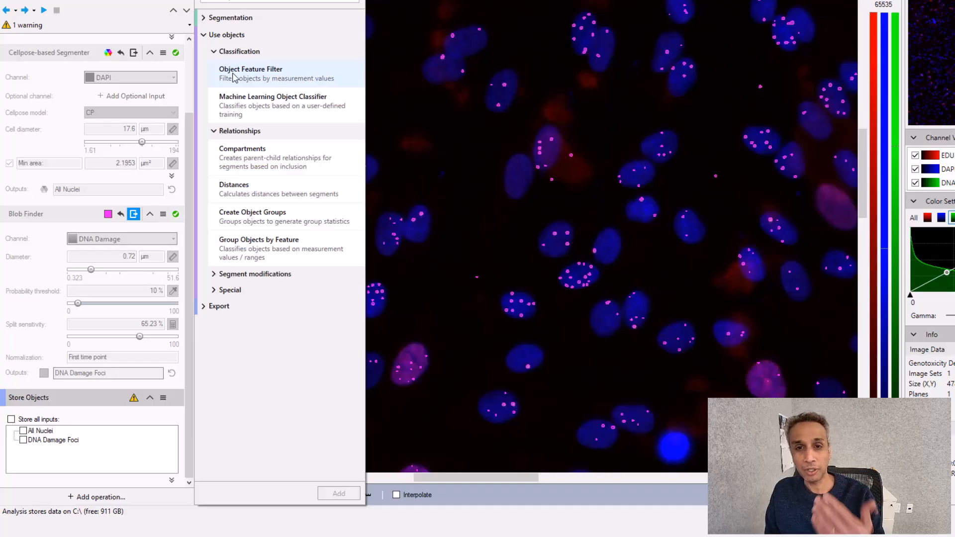
double_click(267, 75)
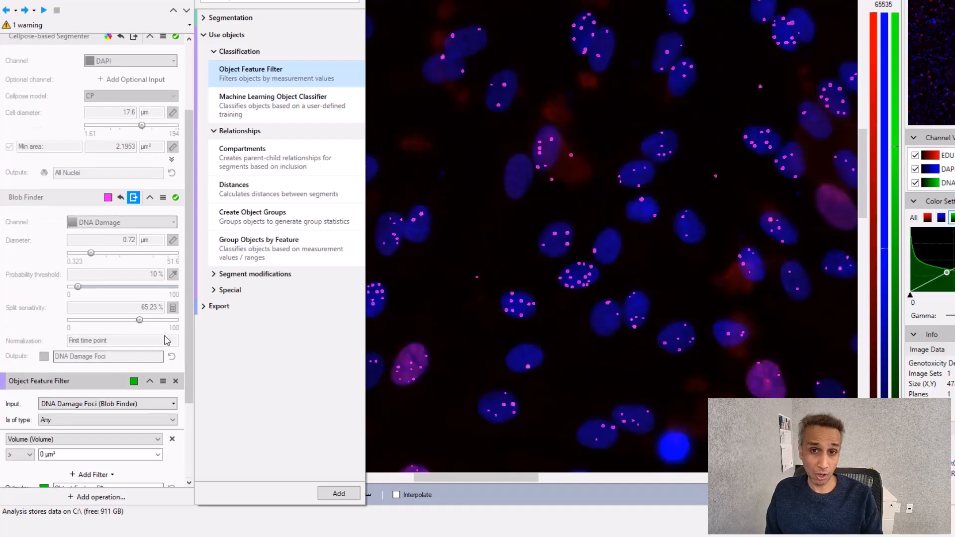
click(172, 404)
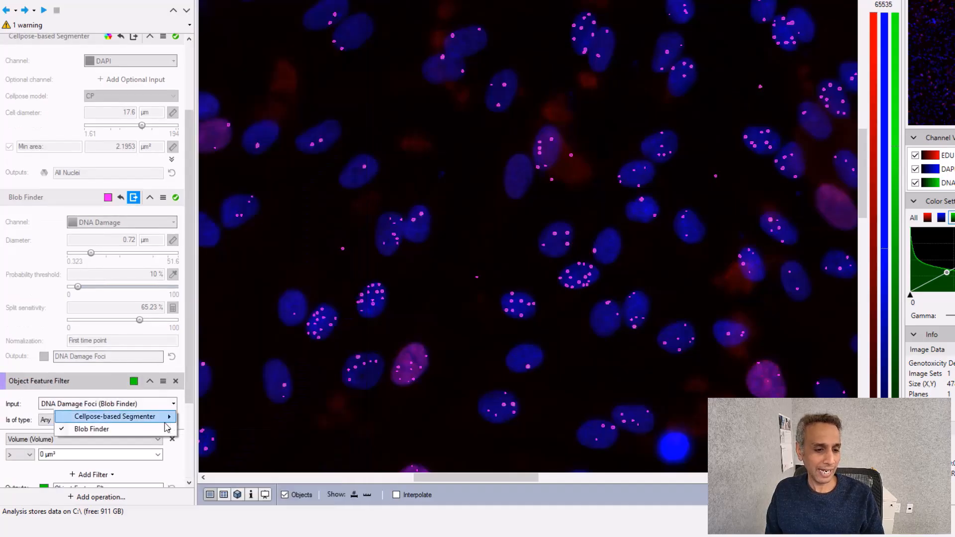
mouse_move(166, 418)
click(205, 418)
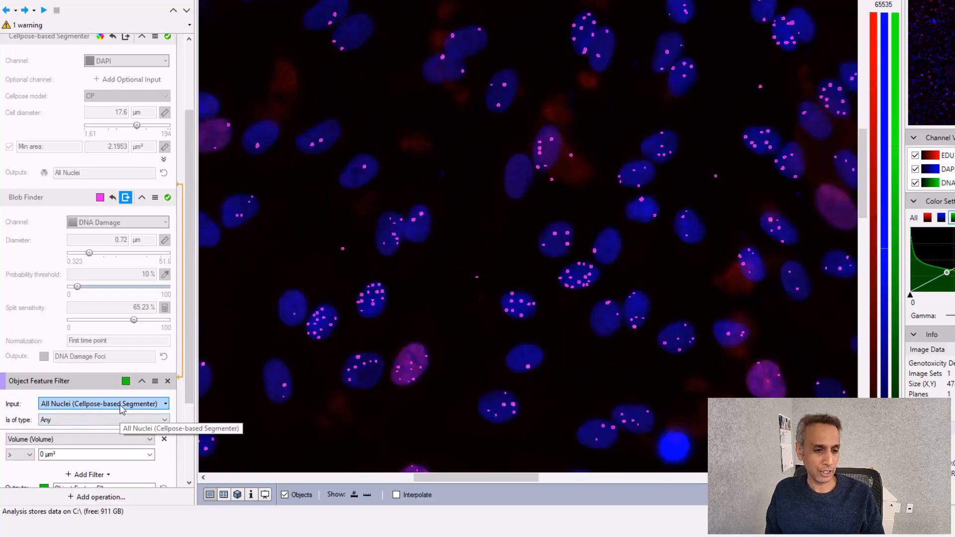
- Set the filter feature to Mean (Intensities #1)
scroll(125, 413, down, 2)
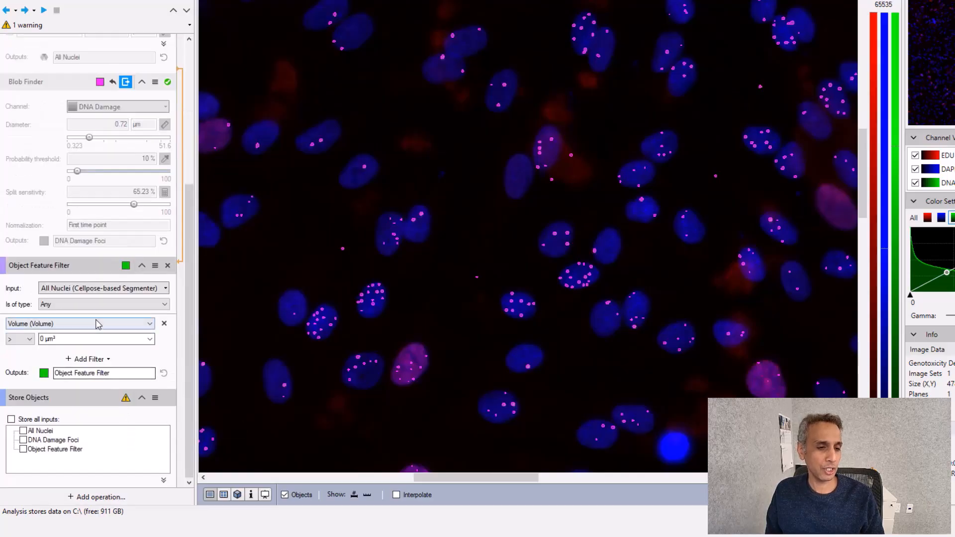
click(144, 328)
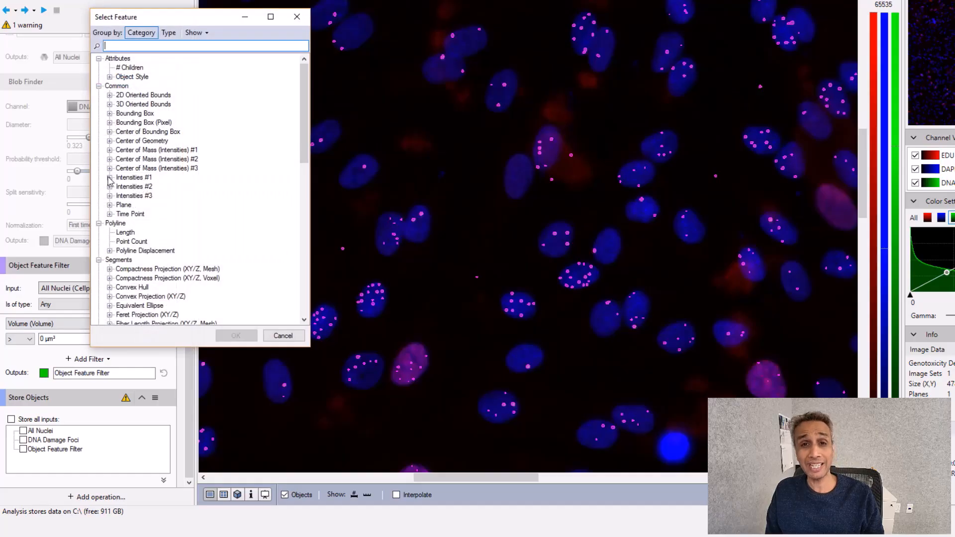
click(110, 179)
click(135, 204)
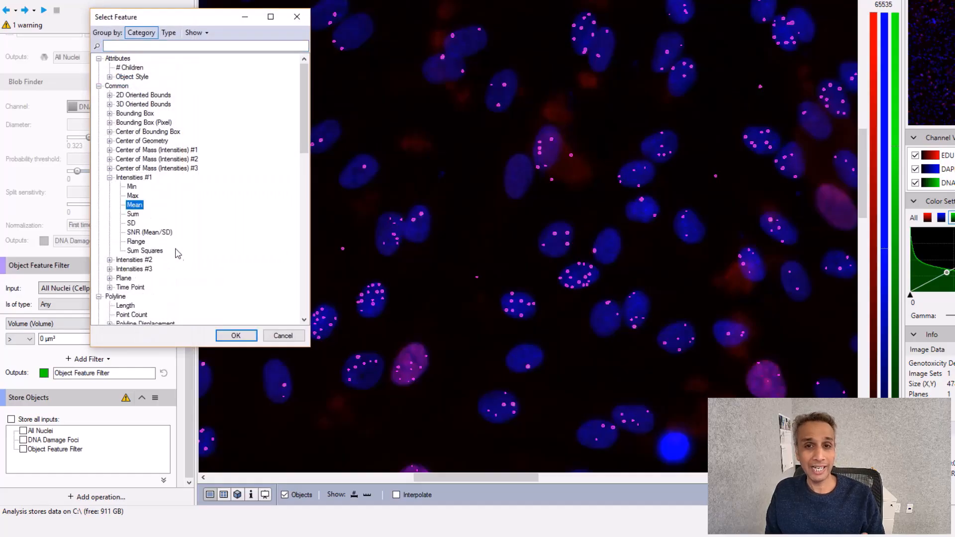
click(220, 336)
click(52, 338)
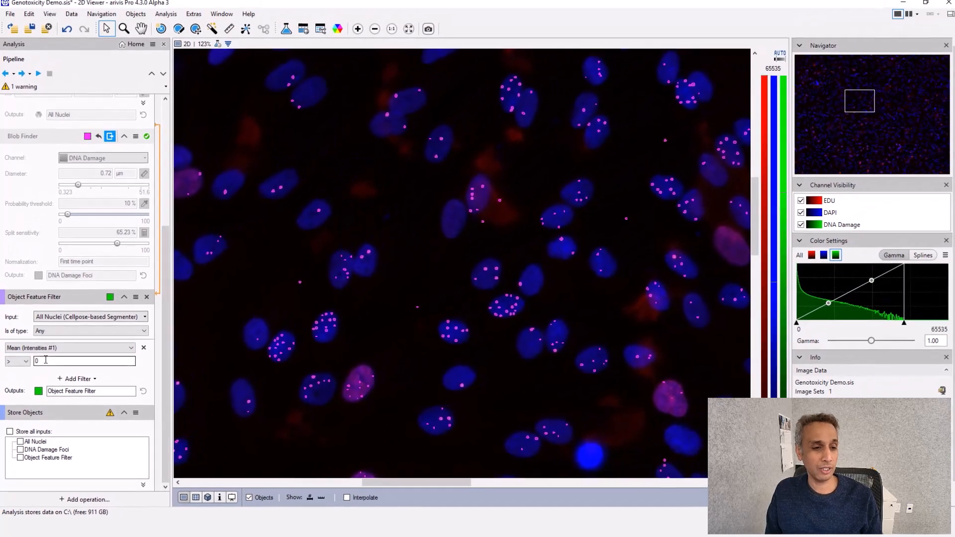
click(37, 362)
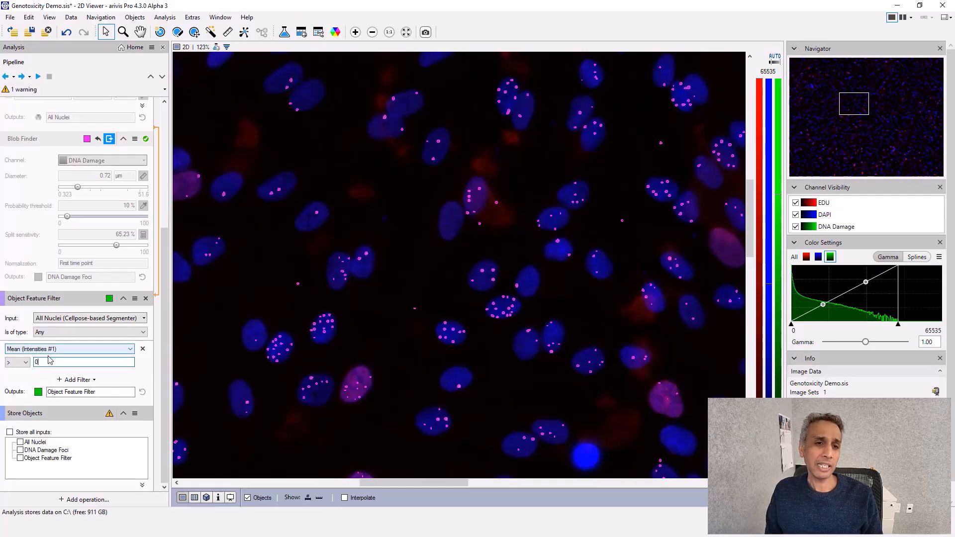
- Open the Objects table and its charts to inspect the Mean Intensities #1 distribution
click(300, 33)
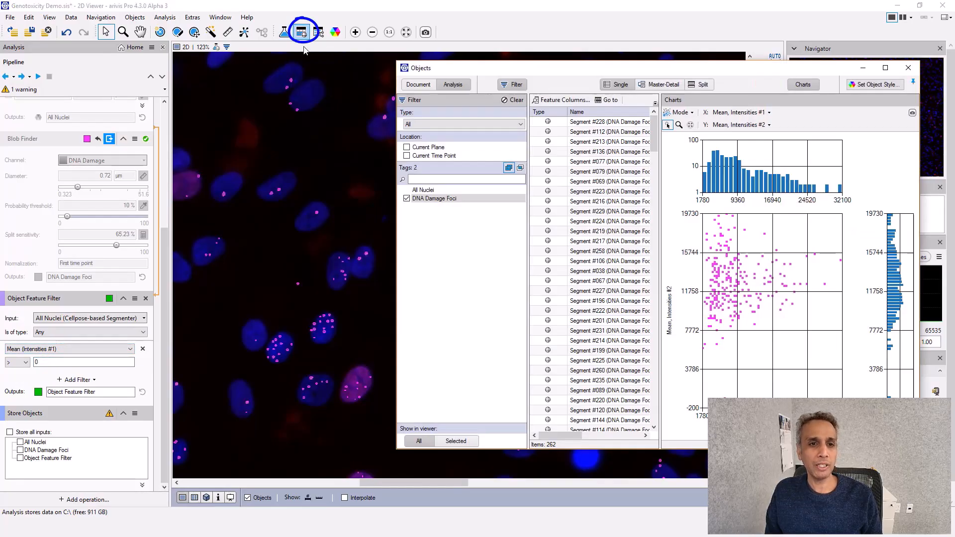
click(803, 84)
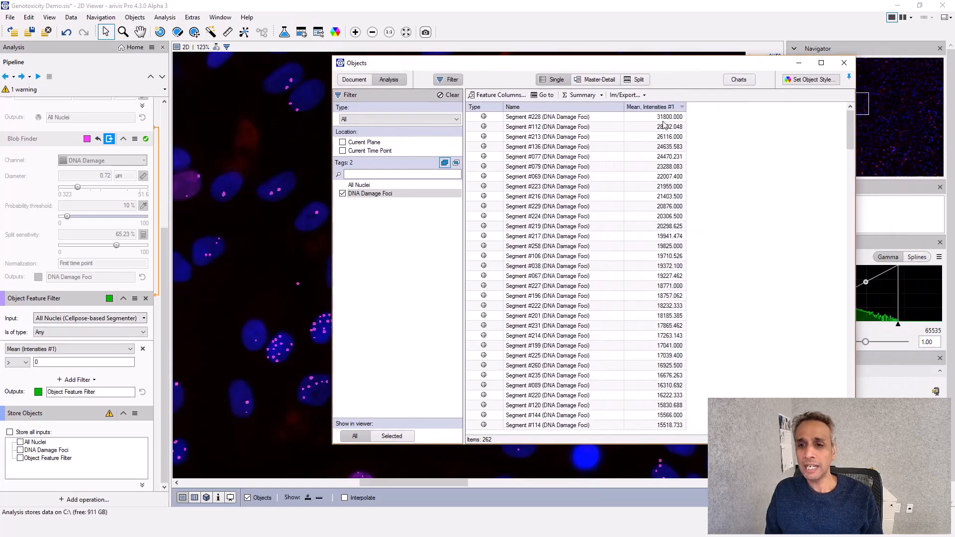
click(739, 80)
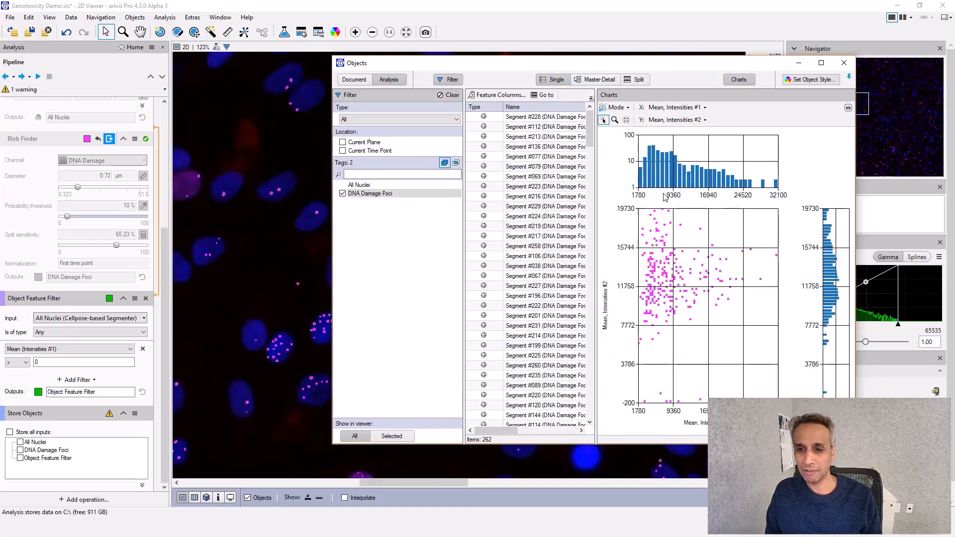
mouse_move(669, 185)
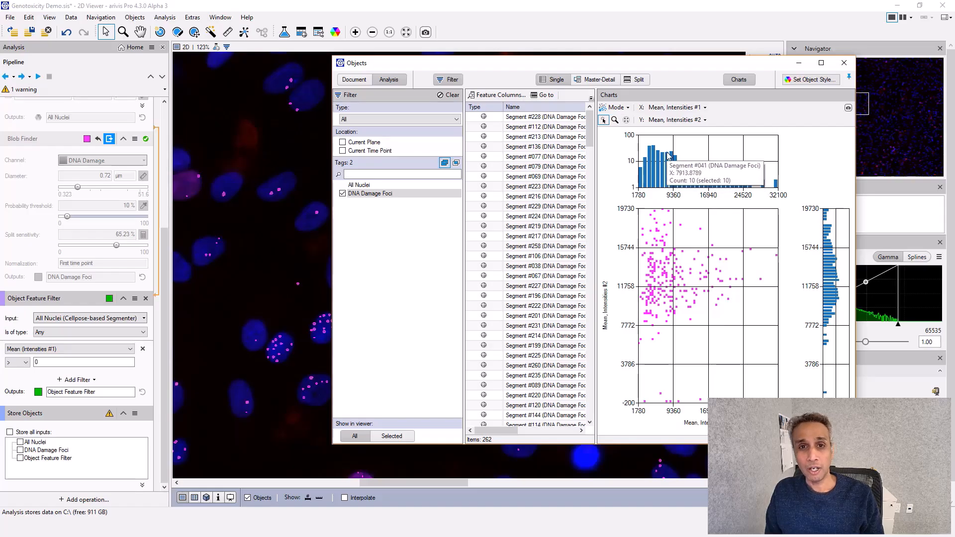
click(844, 62)
- Set the filter threshold to greater than 8000 and rename the filter output as EDU + Nuclei
click(90, 359)
double_click(90, 359)
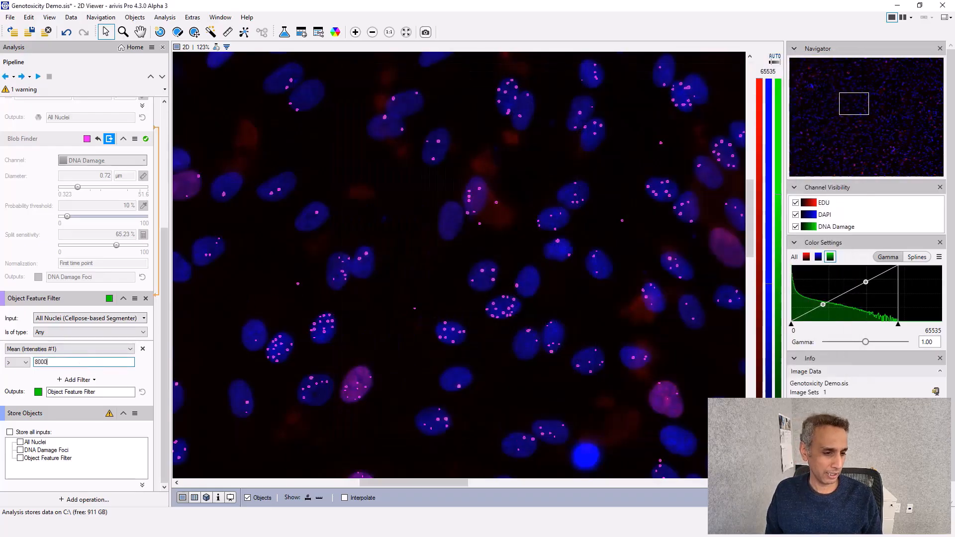
text(EDU)
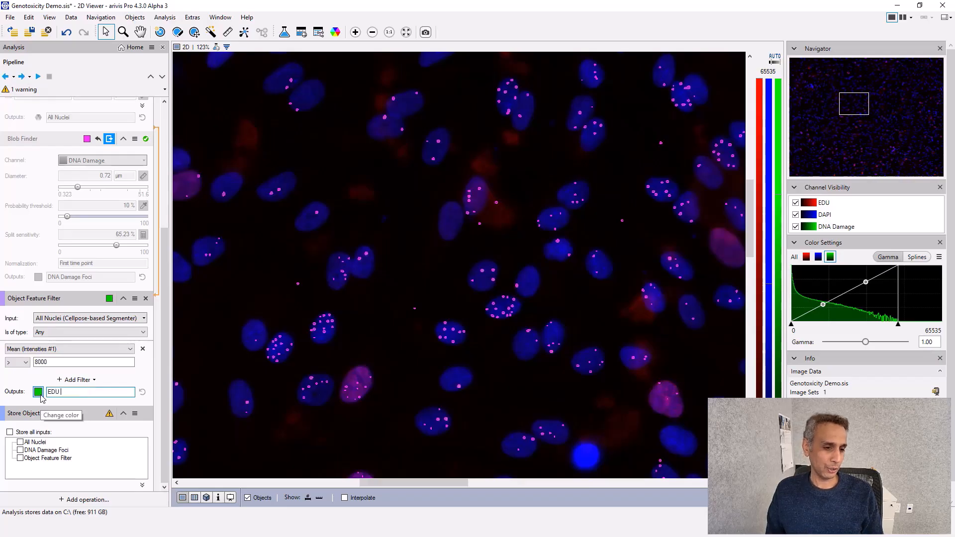
text( + Nuclei)
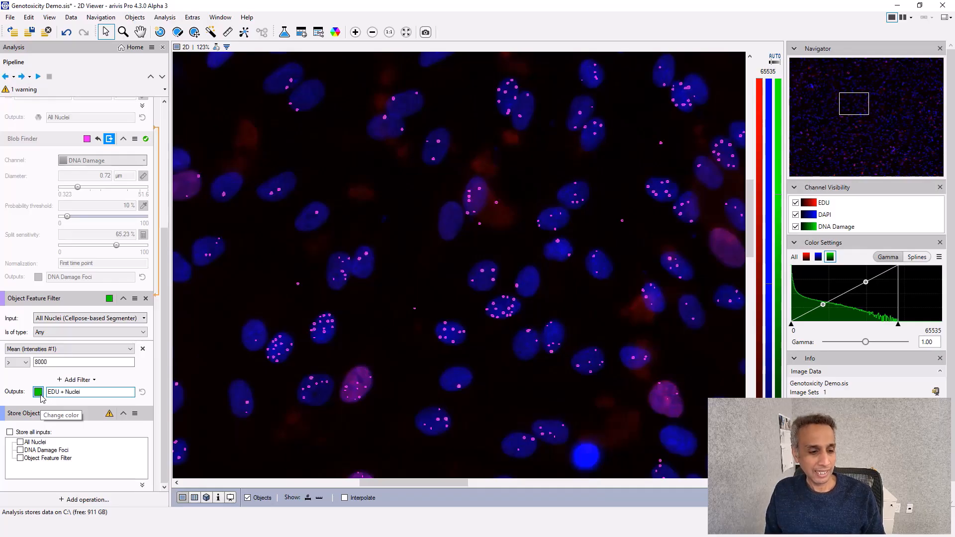
key(Return)
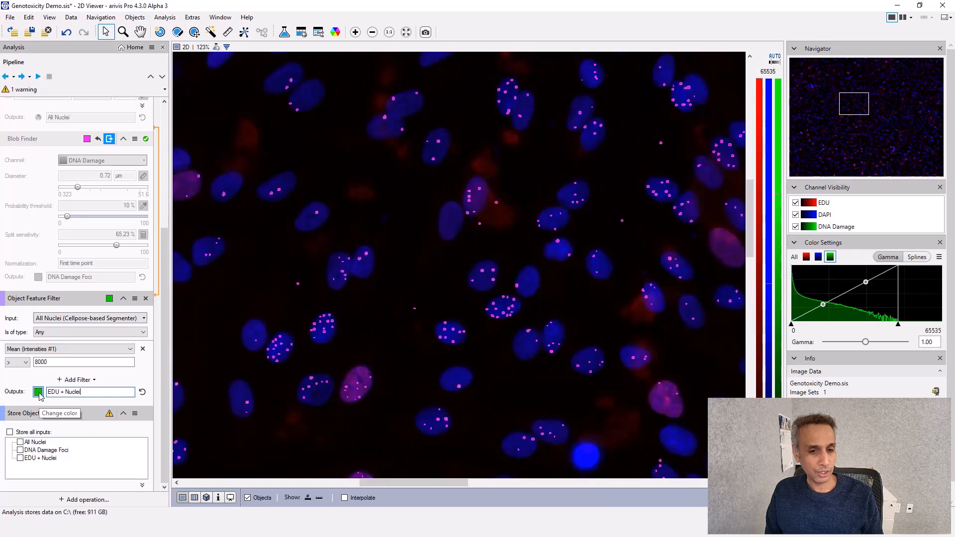
- Set the EDU + Nuclei object color to yellow and run the filter operation
click(39, 392)
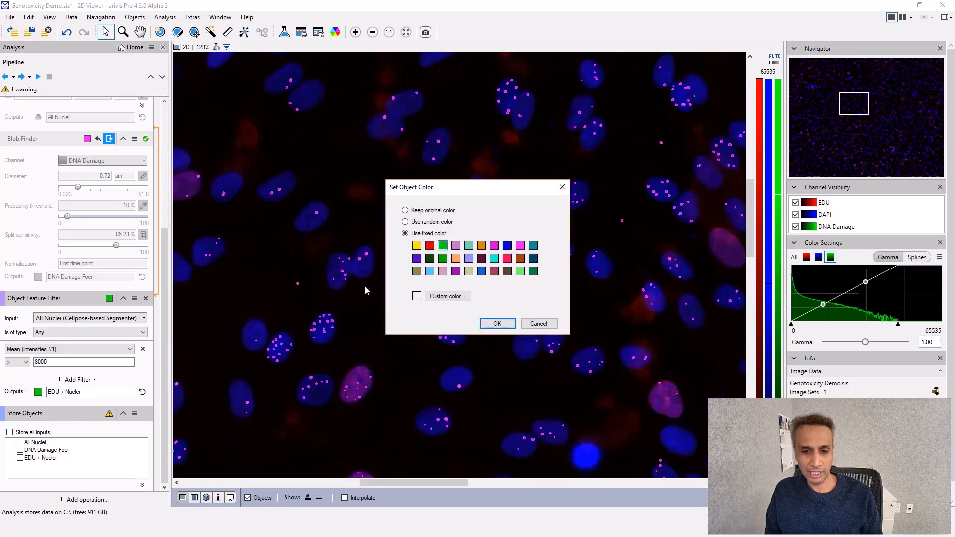
click(497, 324)
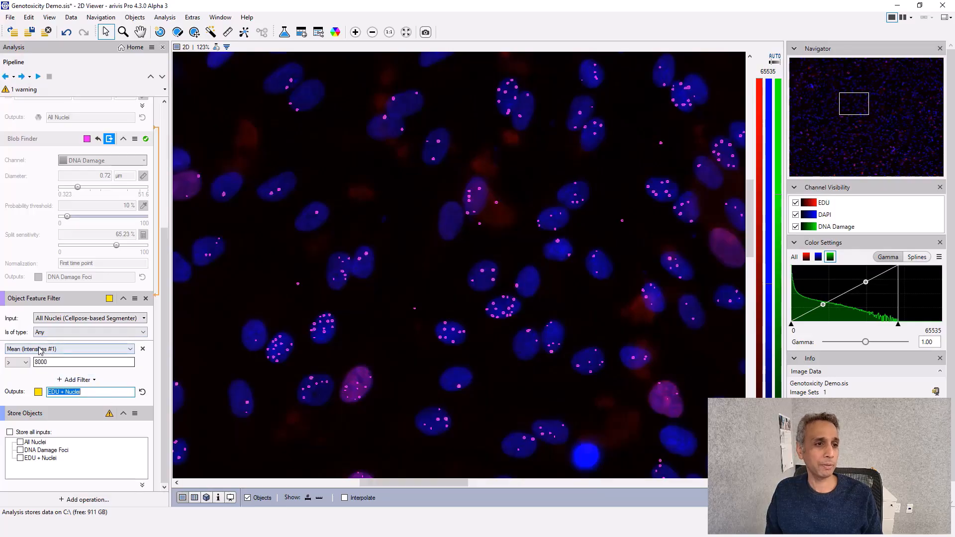
click(28, 76)
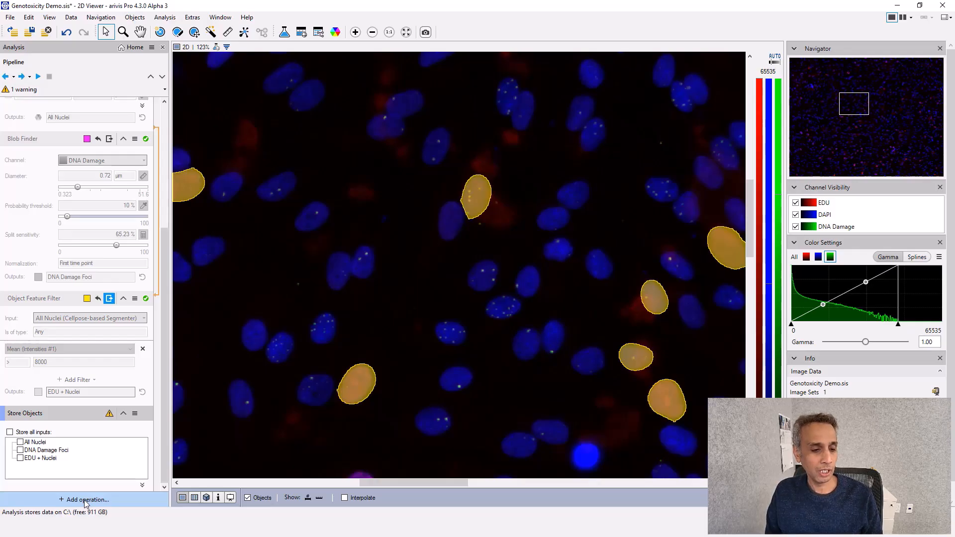
- Add a Compartments operation to the pipeline
click(86, 500)
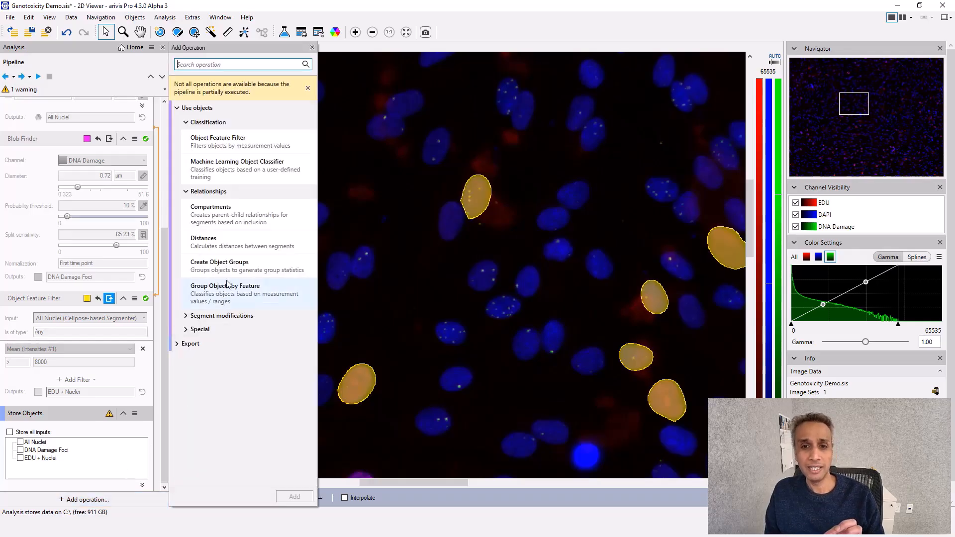
double_click(222, 222)
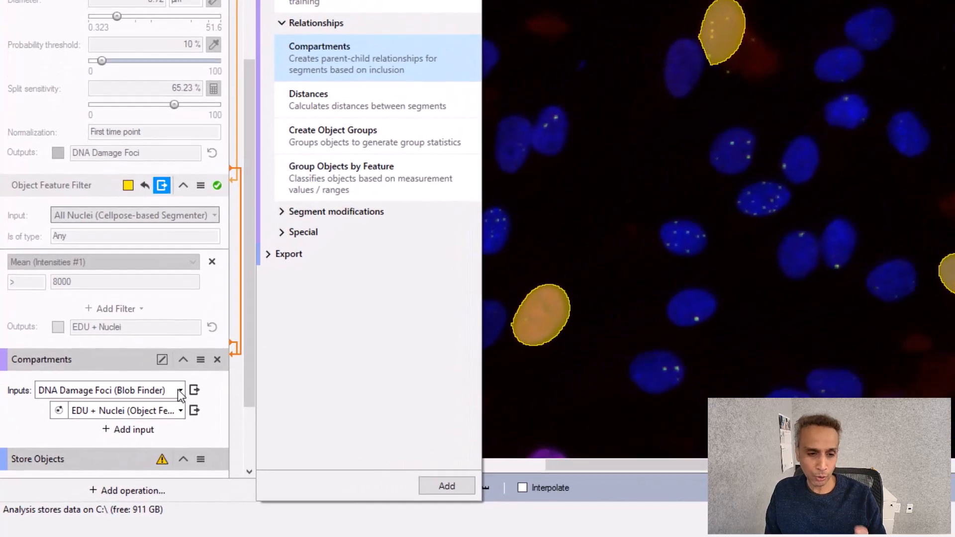
- Set the Compartments inputs to All Nuclei as parent and DNA Damage Foci as child
click(120, 434)
mouse_move(143, 408)
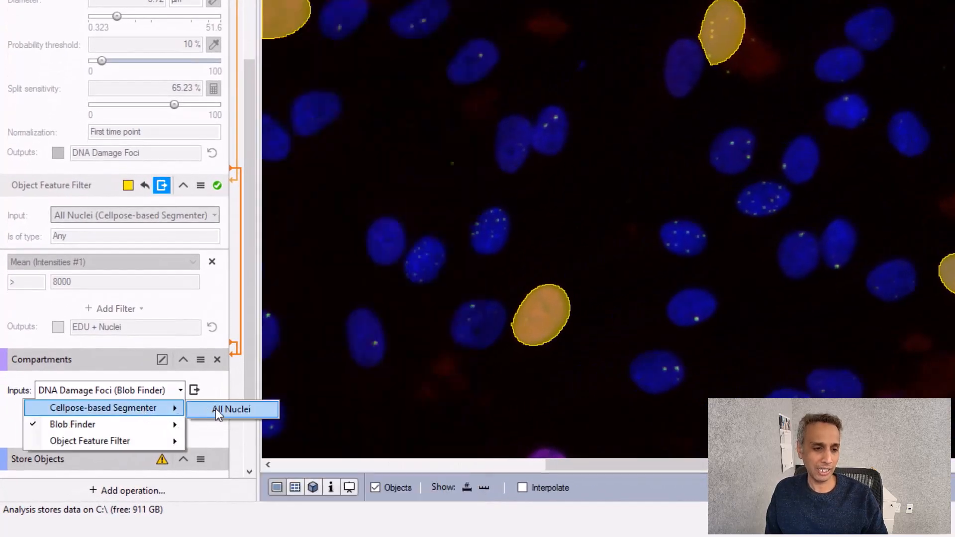
click(216, 408)
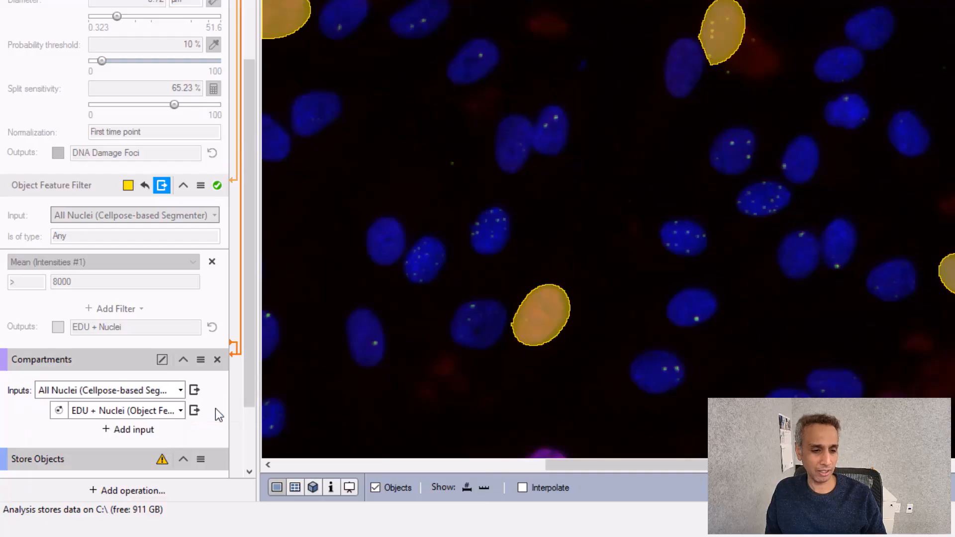
click(179, 411)
mouse_move(169, 445)
click(247, 446)
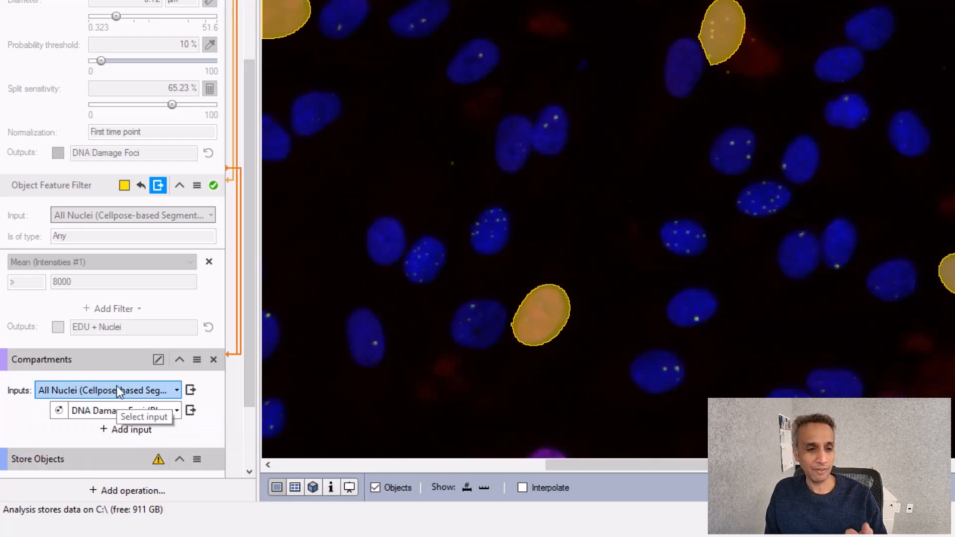
- Add a second Compartments operation relating EDU + Nuclei to DNA Damage Foci
scroll(104, 438, down, 3)
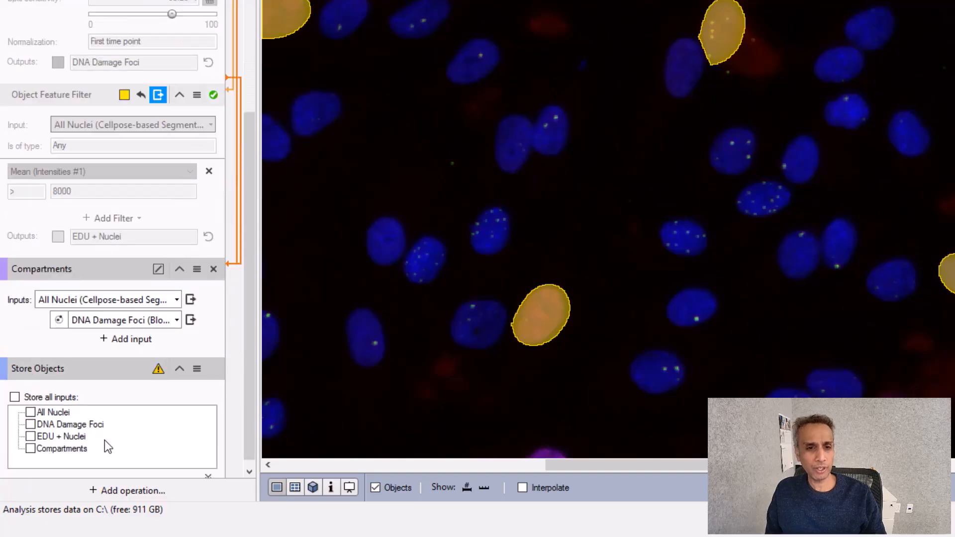
click(123, 493)
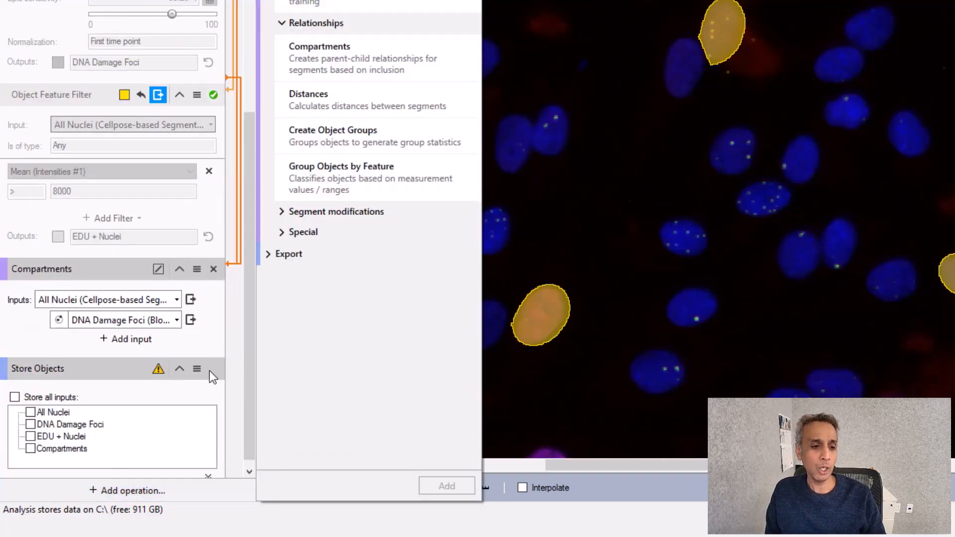
double_click(341, 64)
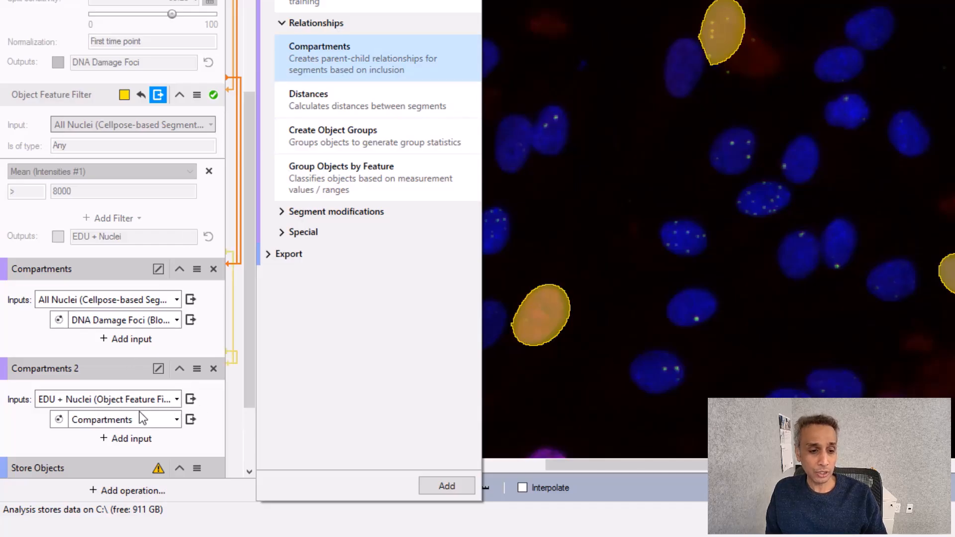
click(178, 422)
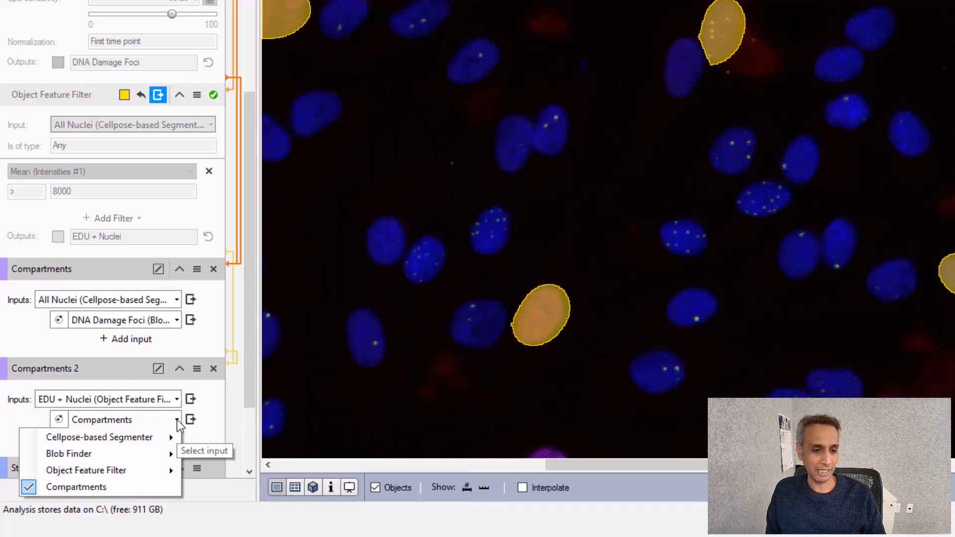
mouse_move(169, 454)
click(216, 455)
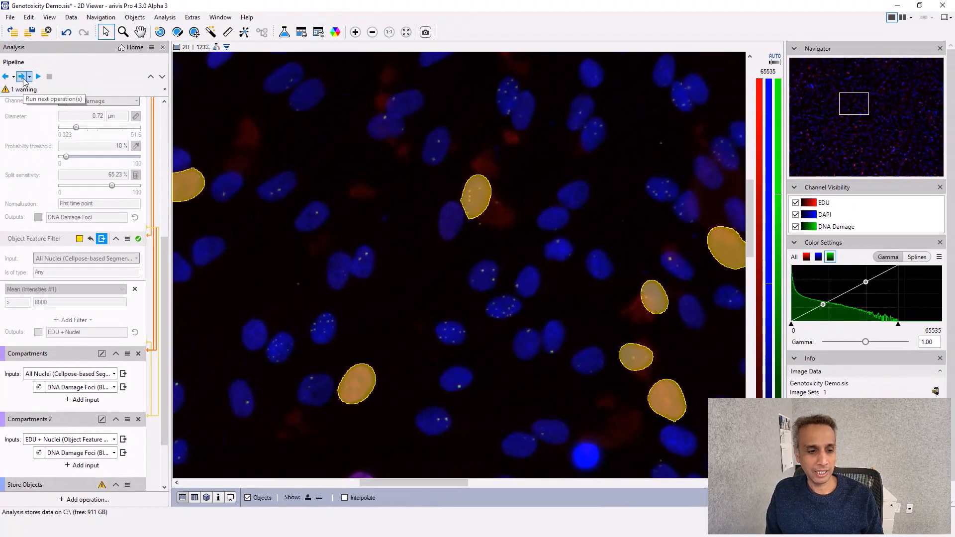
- Run the remaining pipeline operations on the current view
click(22, 78)
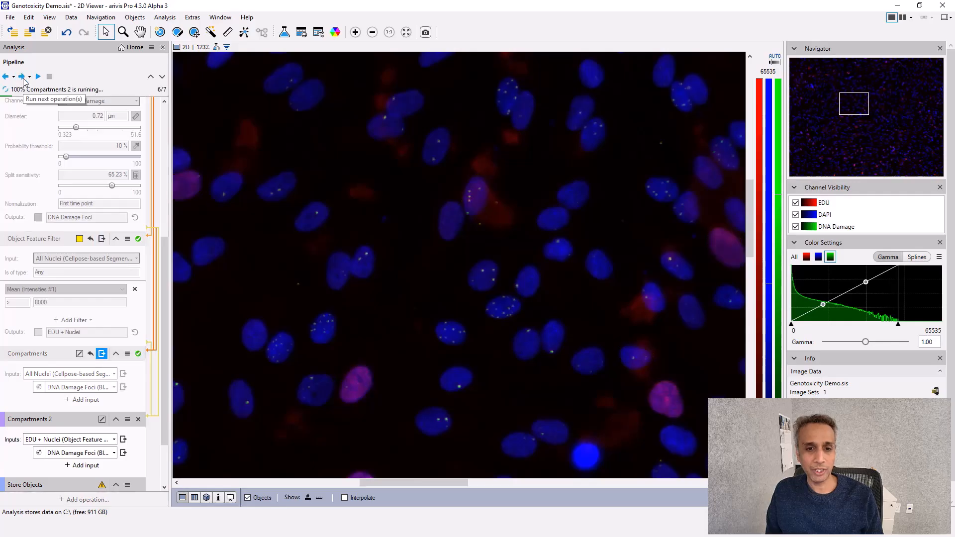
scroll(421, 243, down, 3)
scroll(420, 245, down, 6)
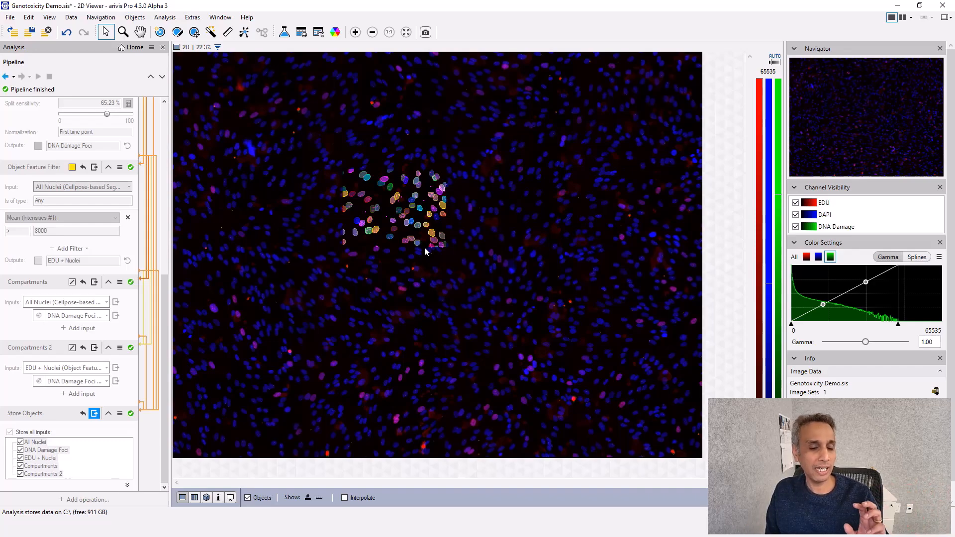
- Reset the pipeline, set the Input ROI to Current image set, and rerun the whole pipeline
click(13, 76)
click(31, 154)
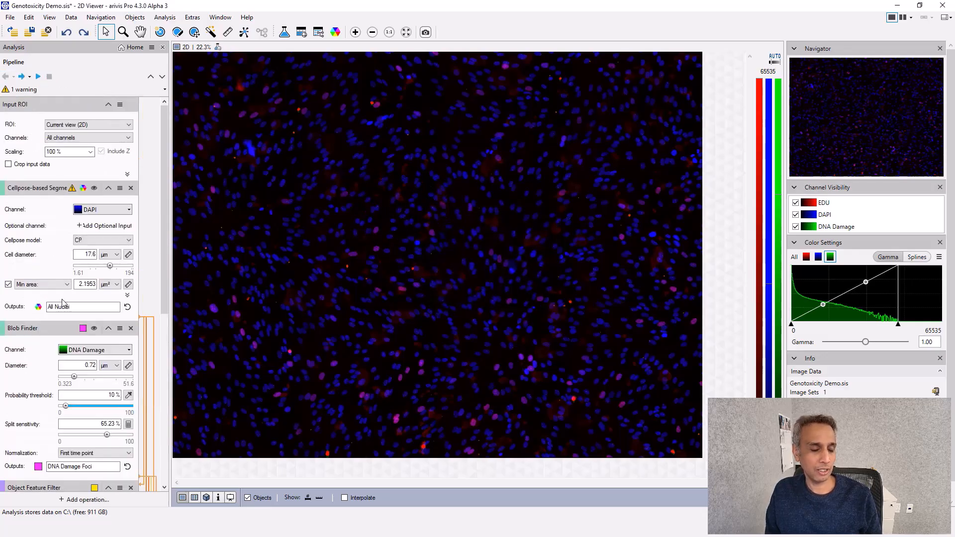
click(90, 126)
click(66, 153)
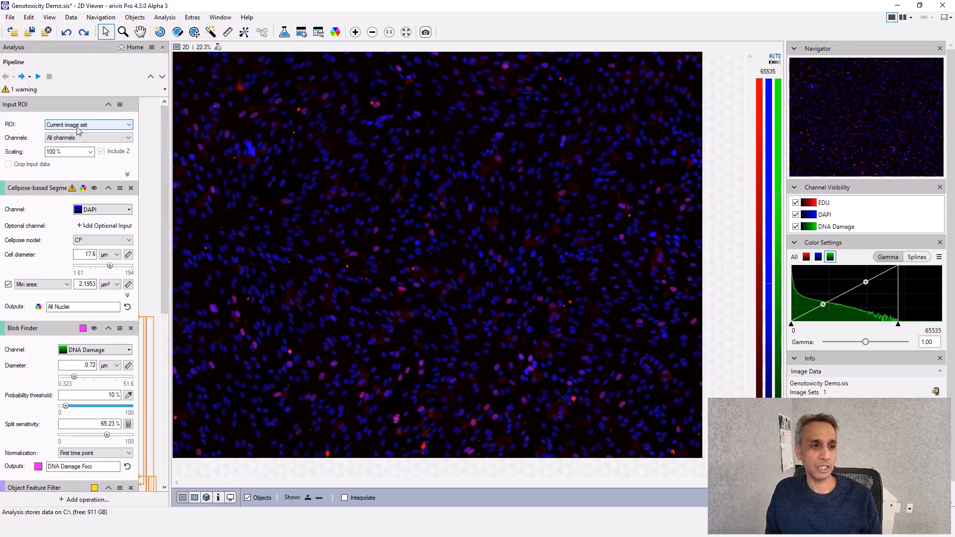
click(38, 77)
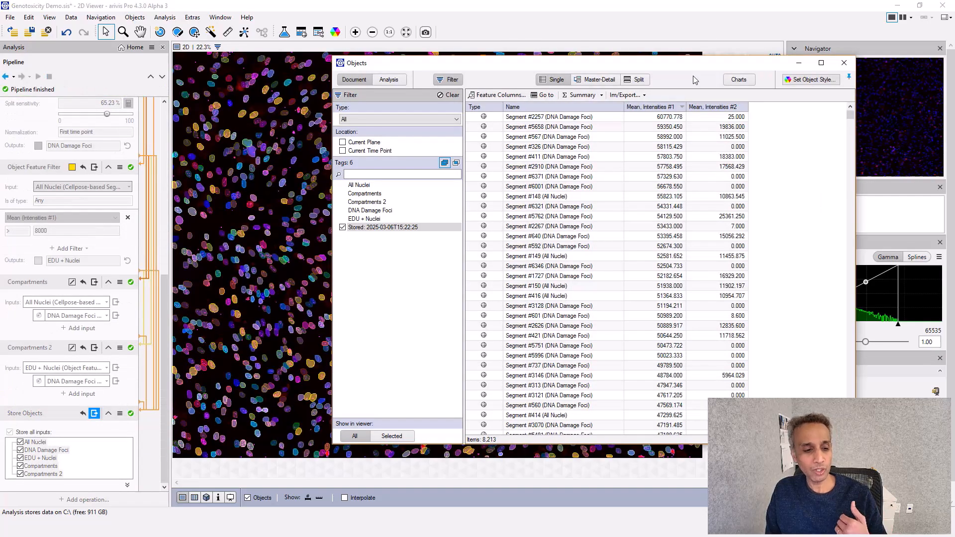
click(845, 63)
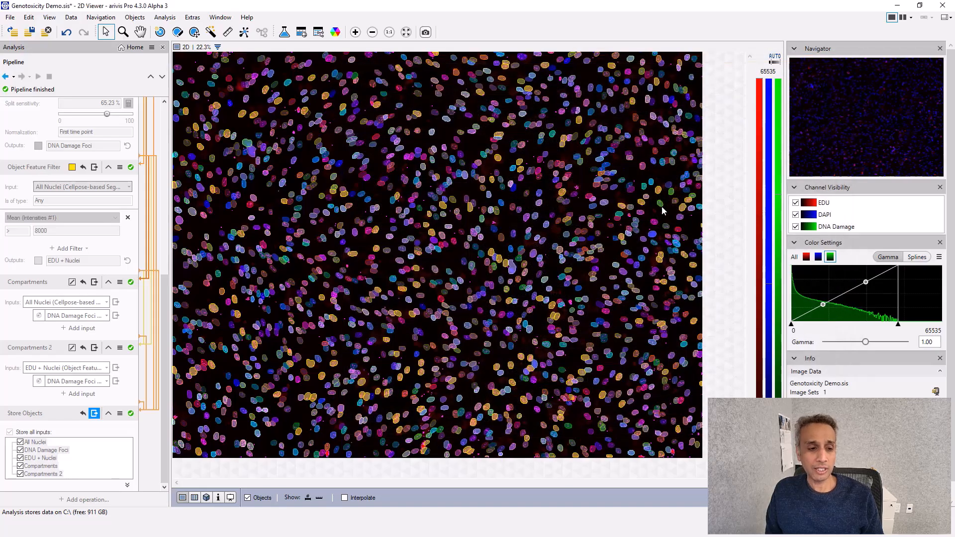